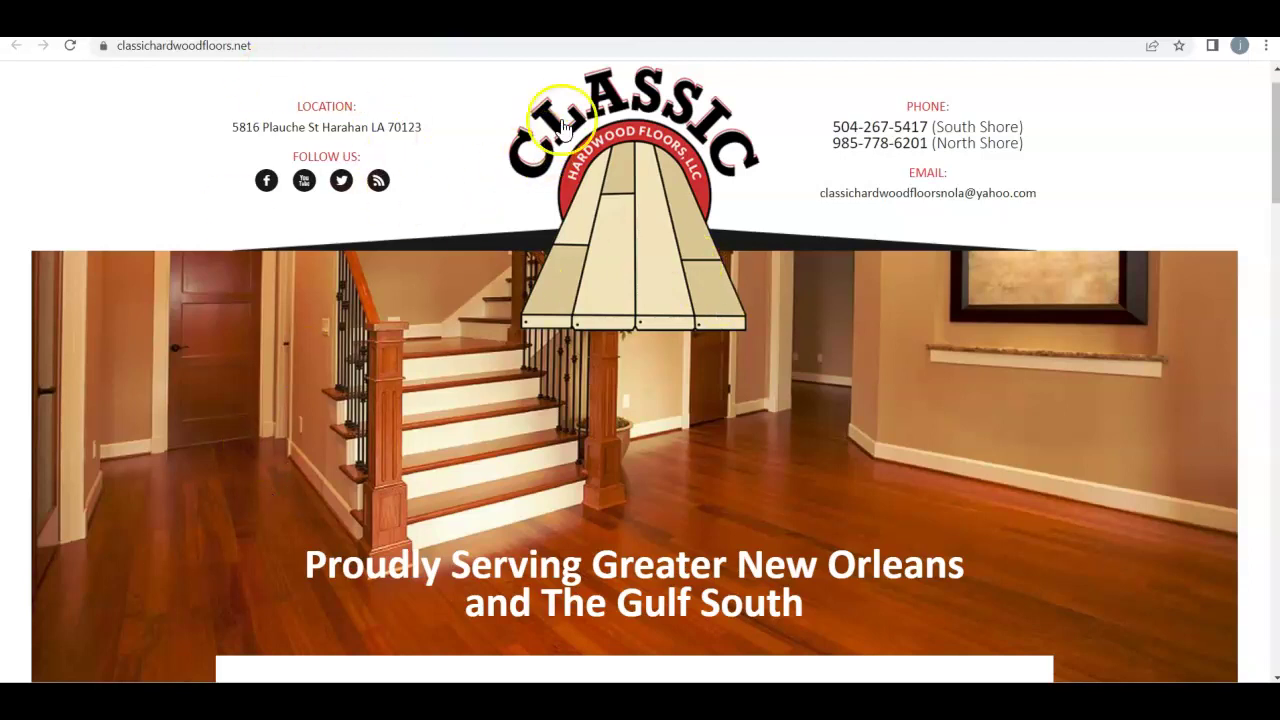
Highlight the address and contact details, then scroll down the Classic Hardwood Floors homepage.
drag(372, 127, 445, 228)
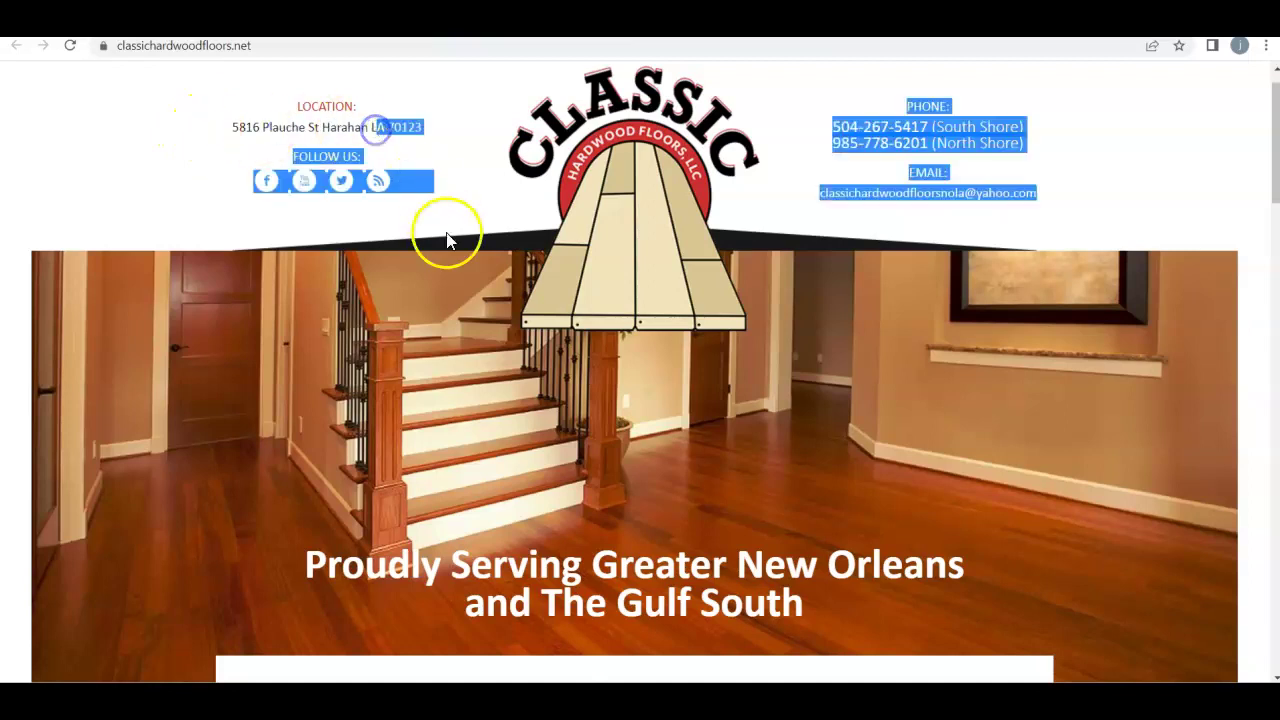
click(129, 220)
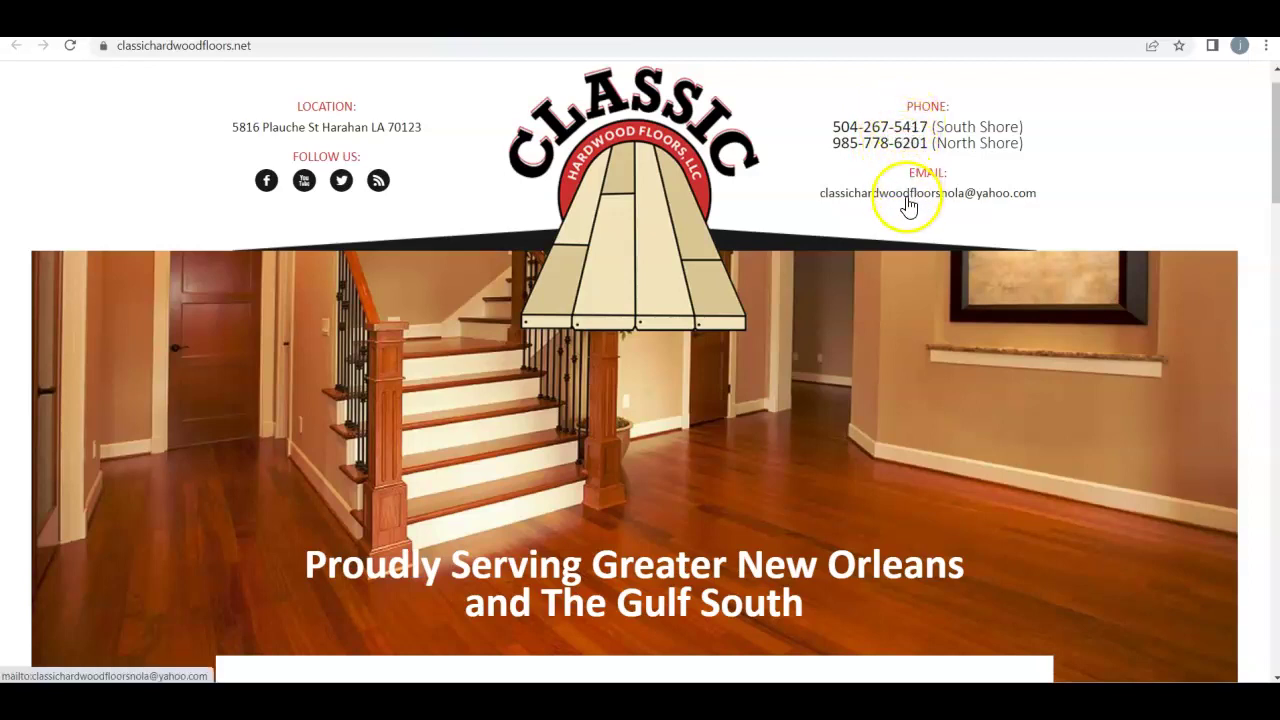
scroll(960, 228, down, 3)
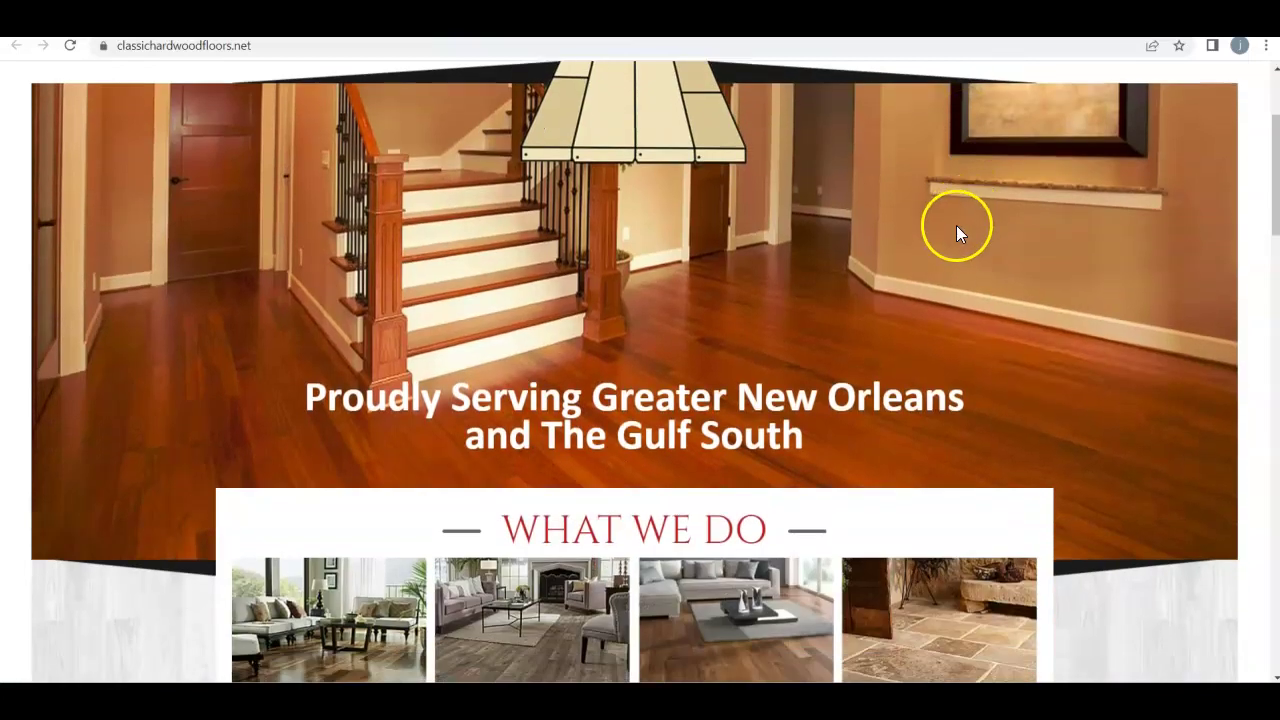
scroll(826, 145, down, 5)
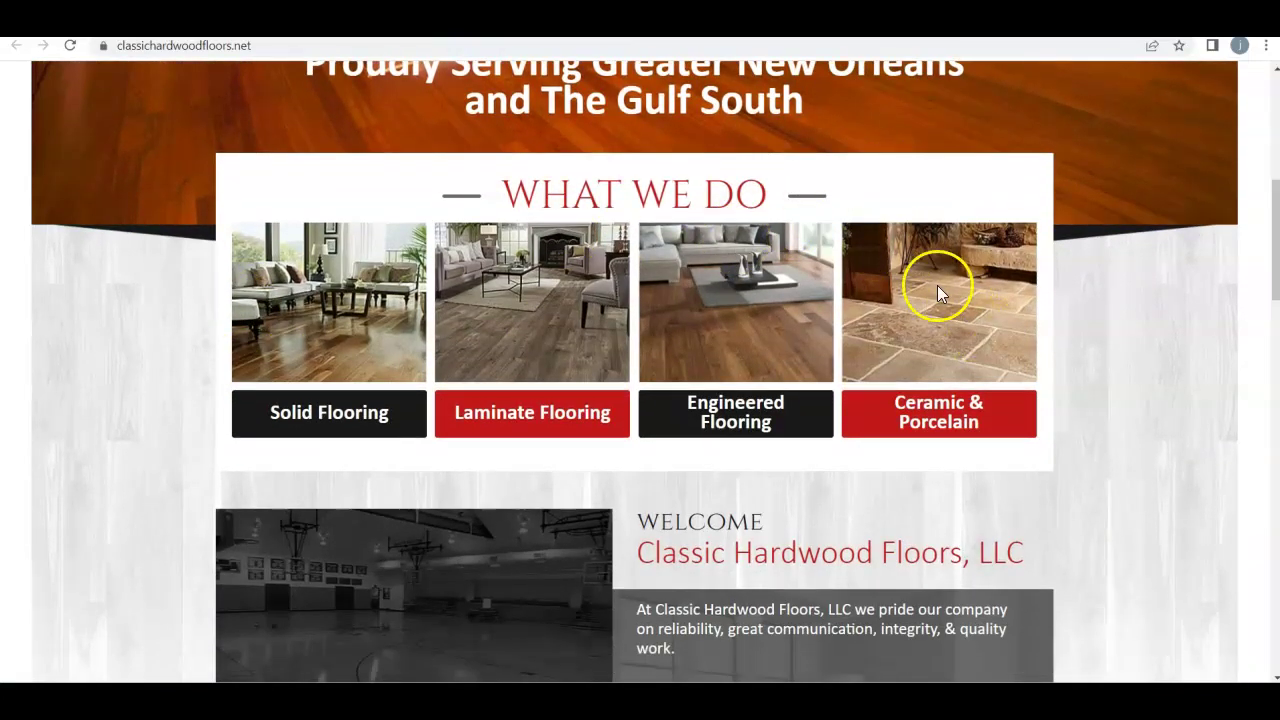
scroll(990, 408, down, 4)
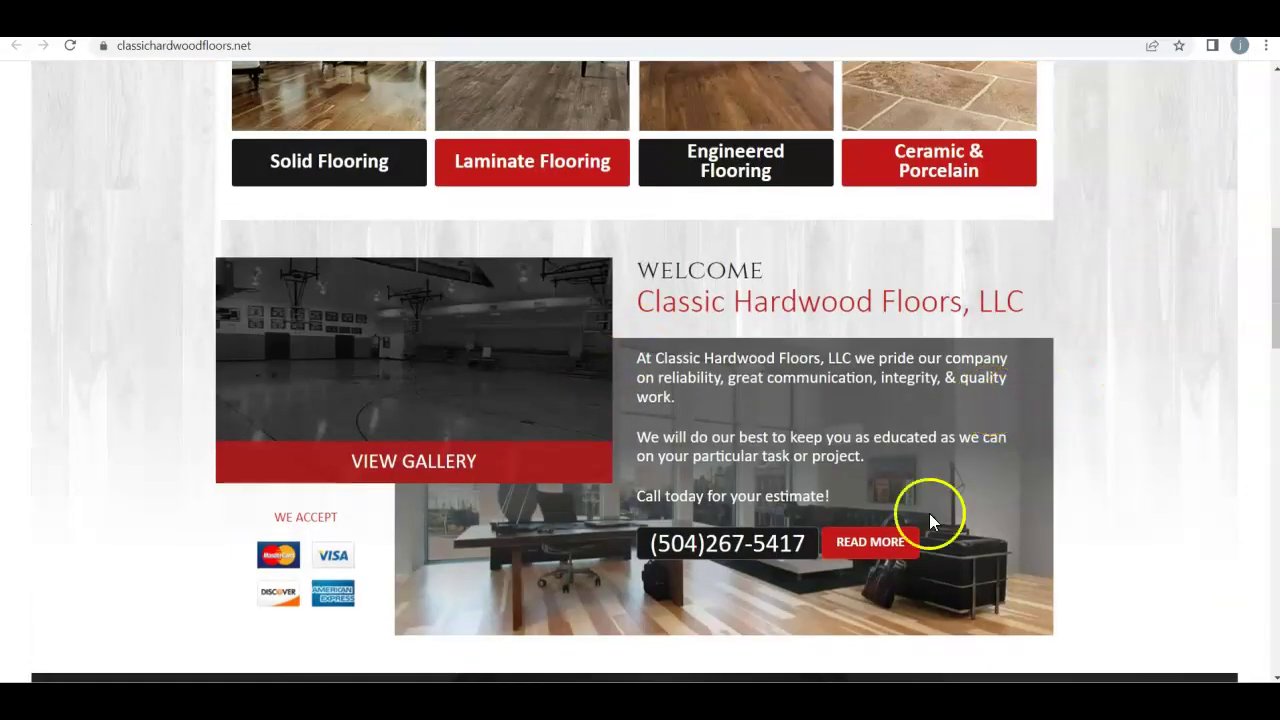
scroll(829, 420, down, 2)
scroll(777, 357, down, 2)
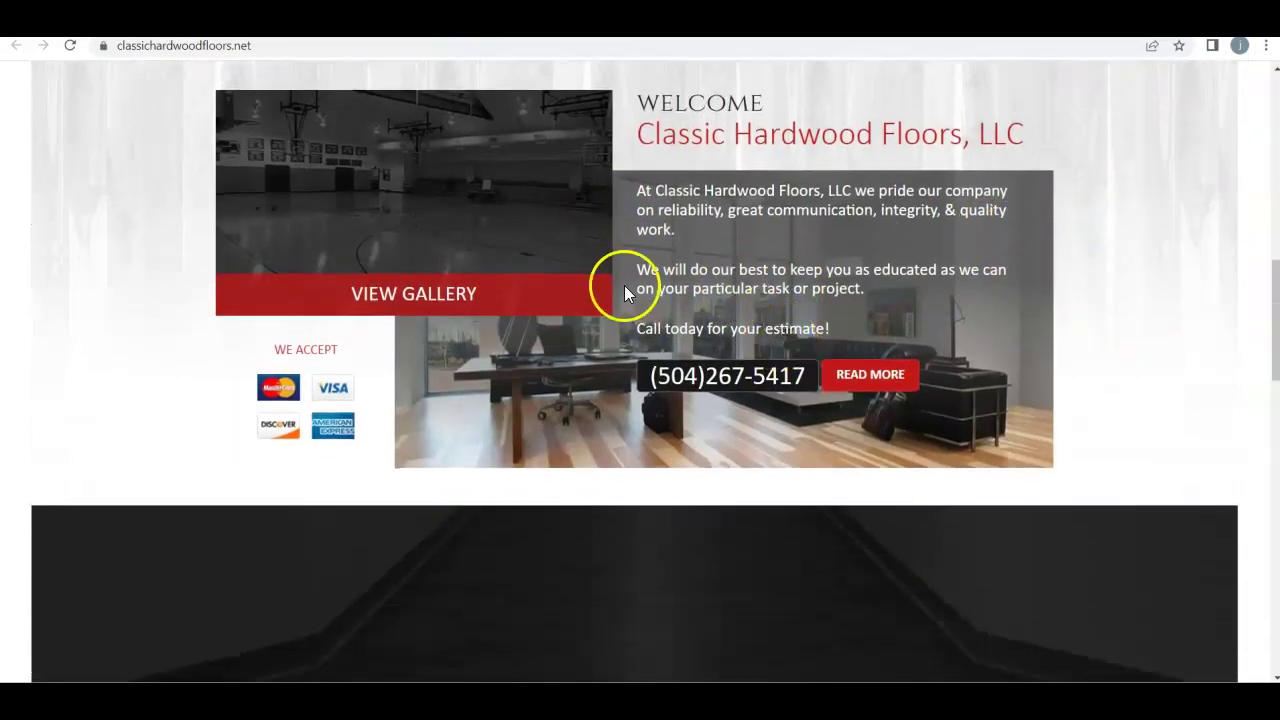
scroll(610, 286, down, 6)
scroll(606, 280, down, 4)
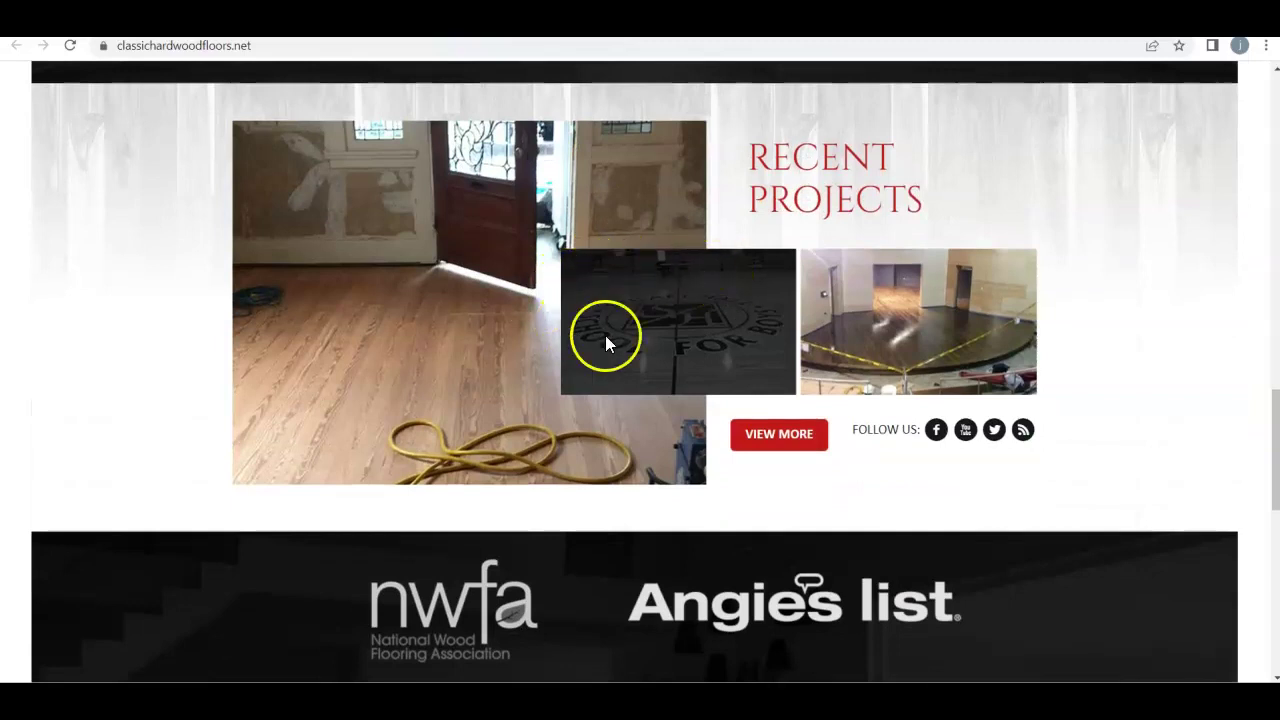
scroll(755, 408, down, 3)
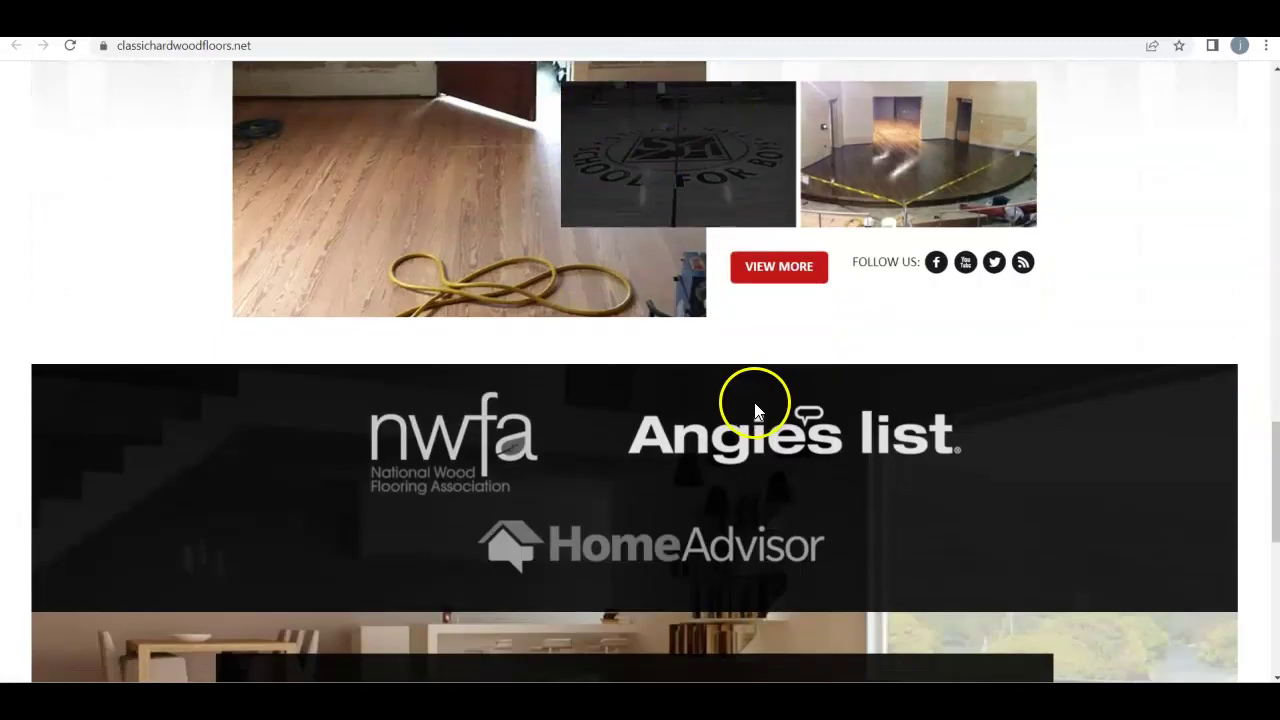
scroll(744, 406, down, 10)
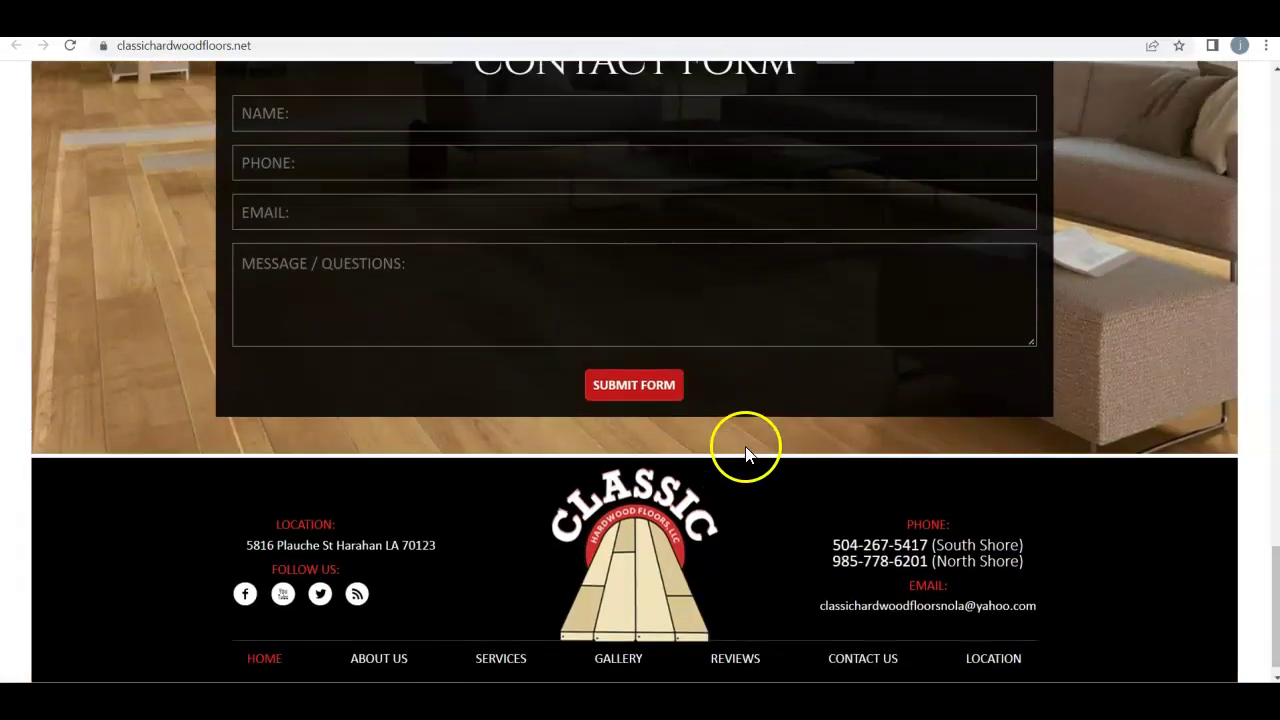
Switch to the Ahrefs Site Explorer overview for classichardwoodfloors.net.
scroll(745, 452, up, 4)
drag(1268, 590, 1252, 148)
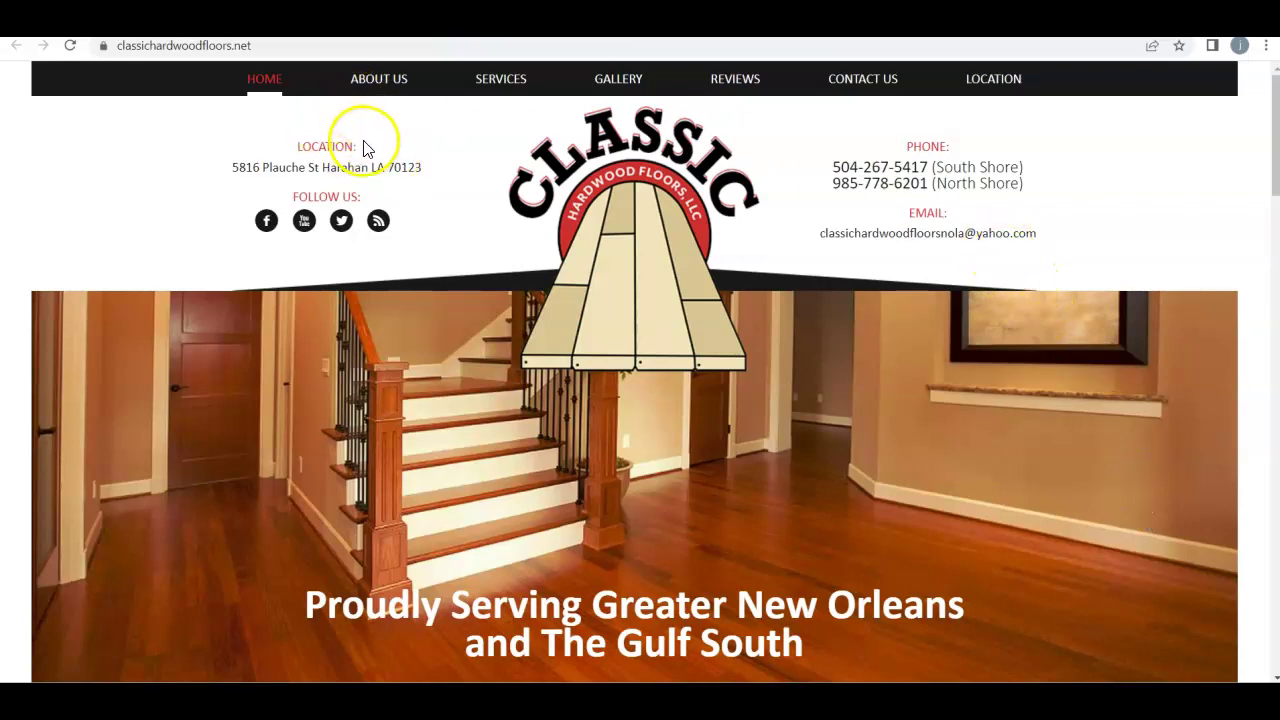
click(310, 20)
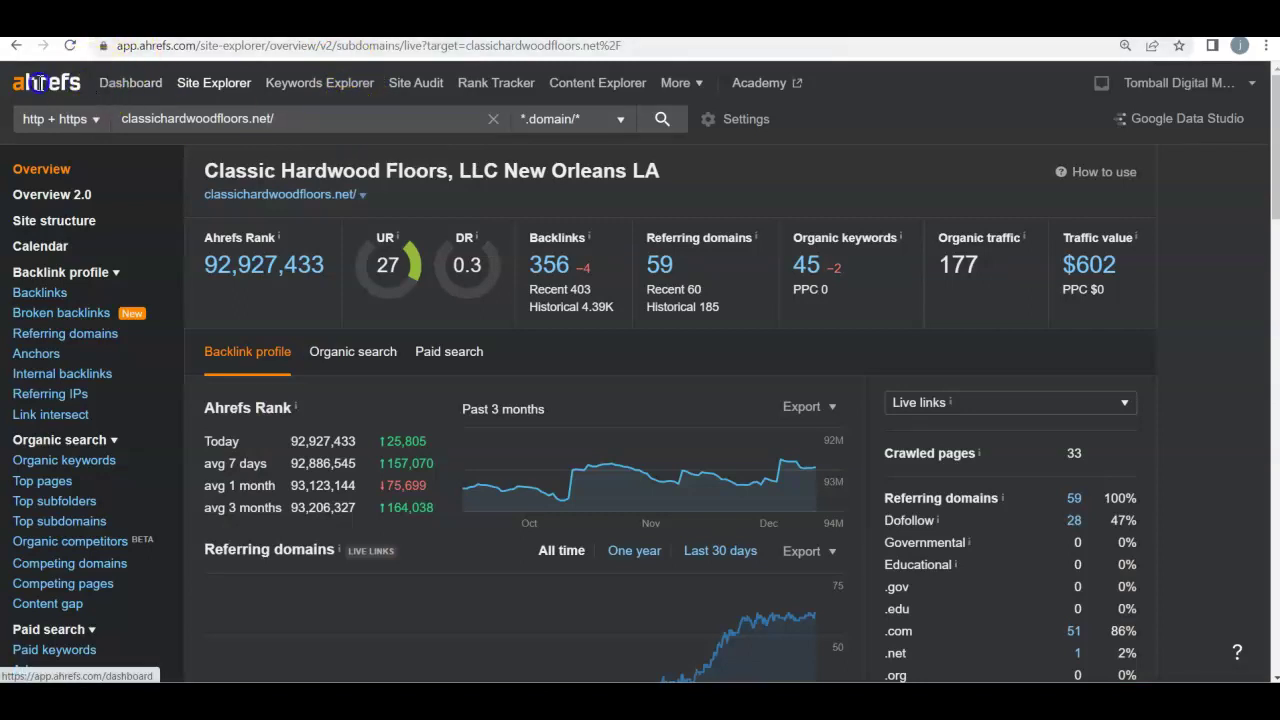
key(ctrl+a)
click(410, 203)
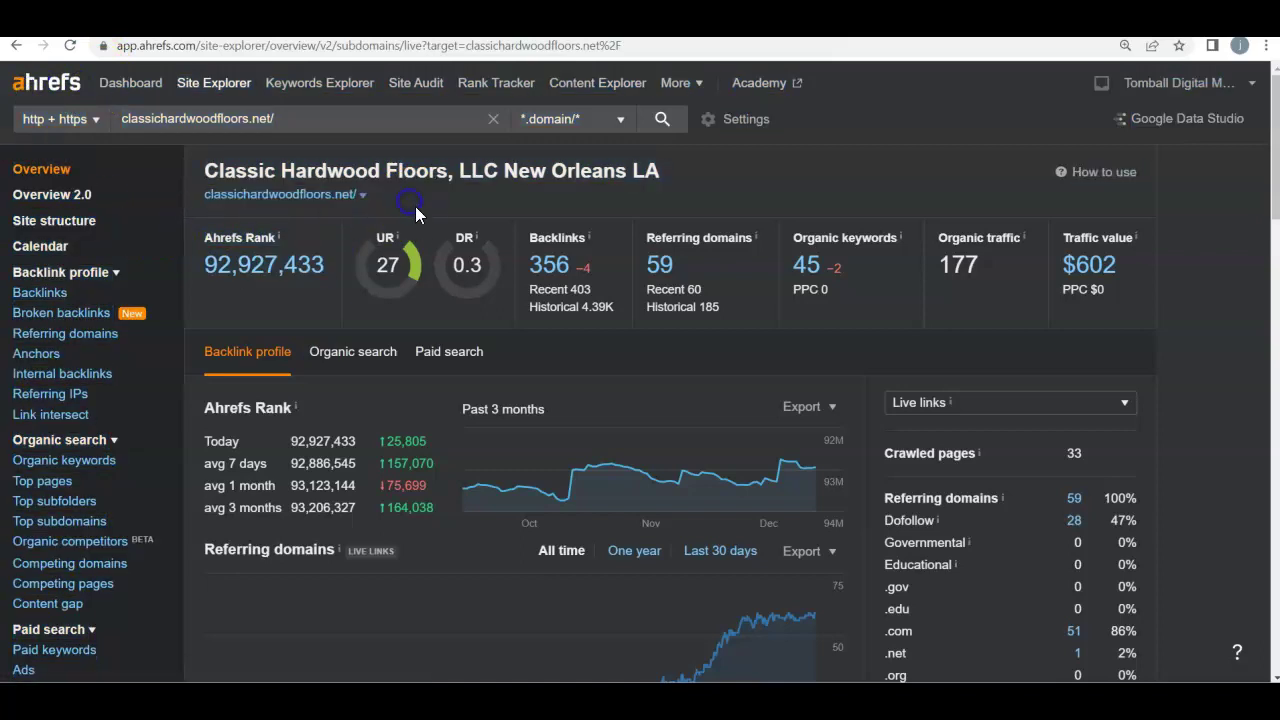
click(390, 234)
drag(793, 245, 833, 255)
Scroll the organic keywords table and highlight the traffic for 'hardwood floors new orleans'.
click(869, 265)
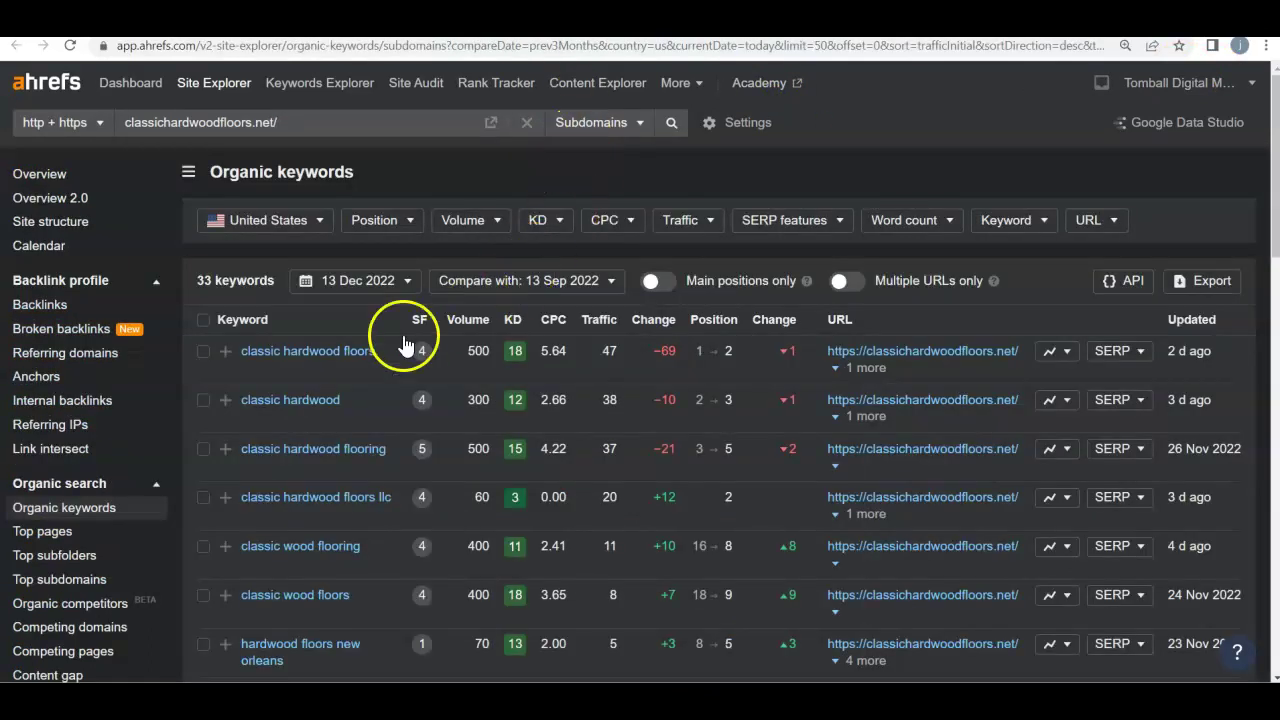
scroll(315, 320, down, 2)
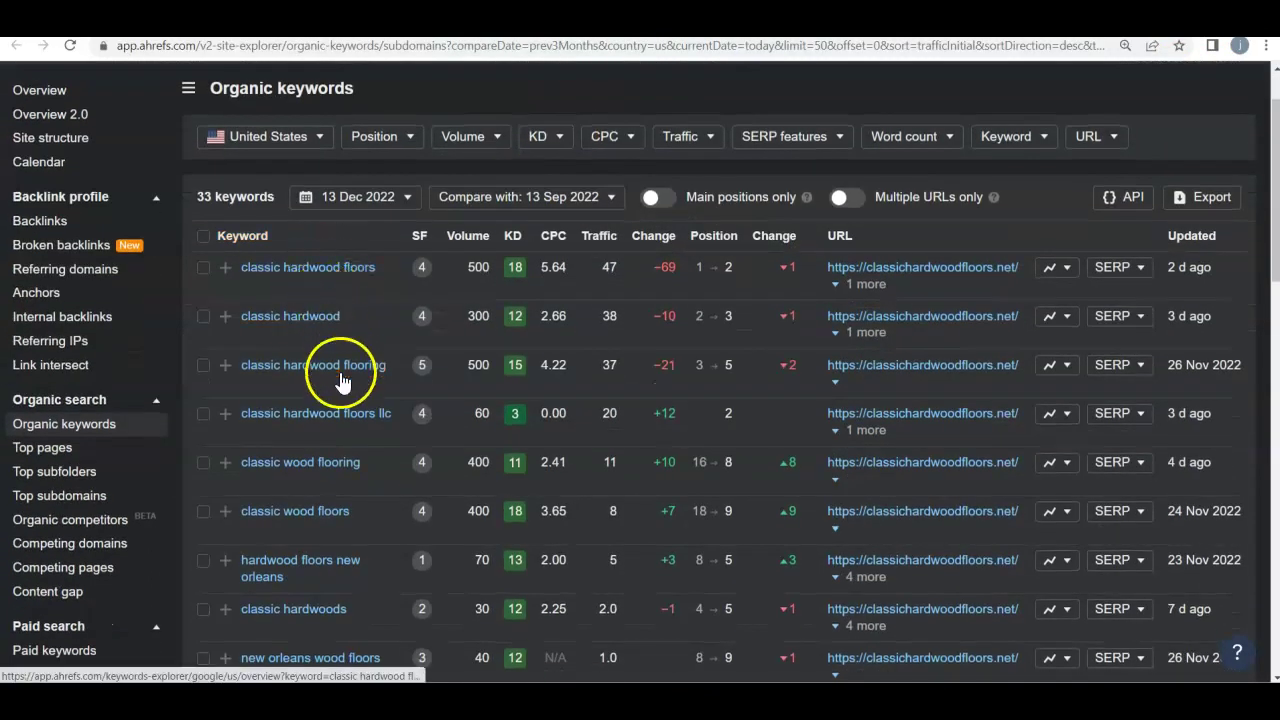
scroll(313, 537, down, 1)
scroll(313, 537, down, 2)
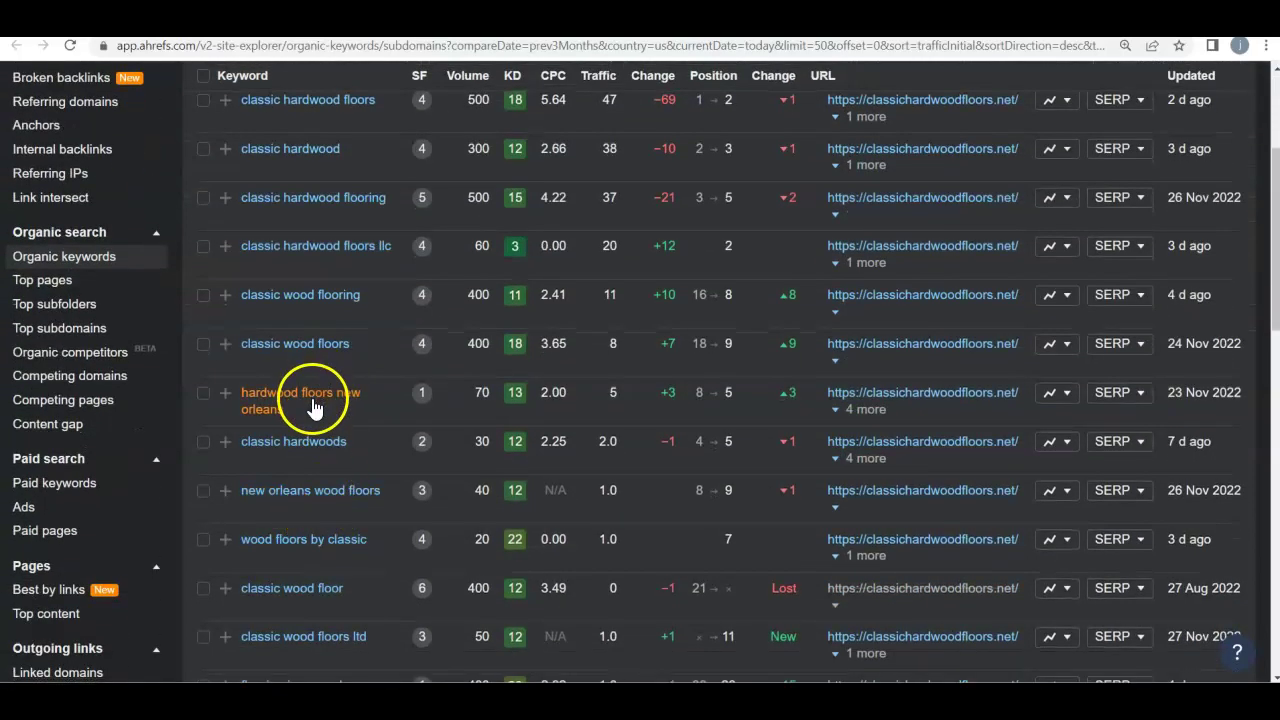
double_click(730, 395)
click(740, 397)
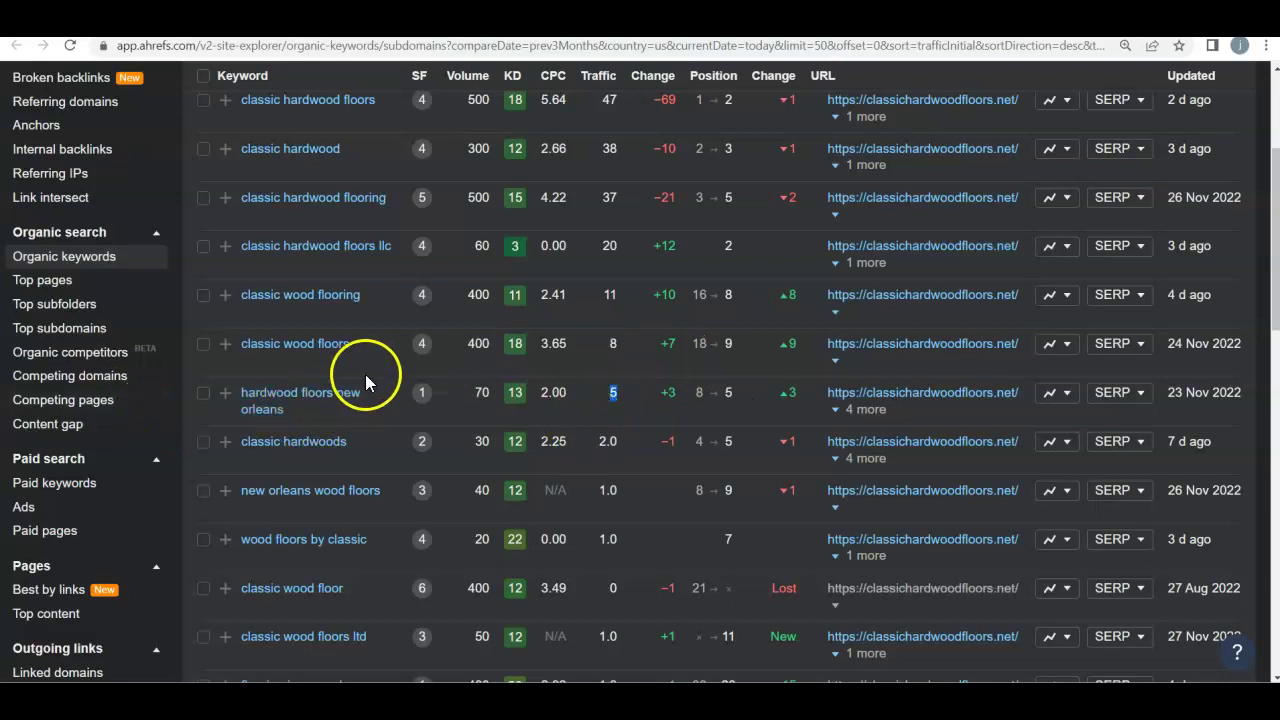
scroll(366, 371, down, 1)
scroll(337, 329, down, 2)
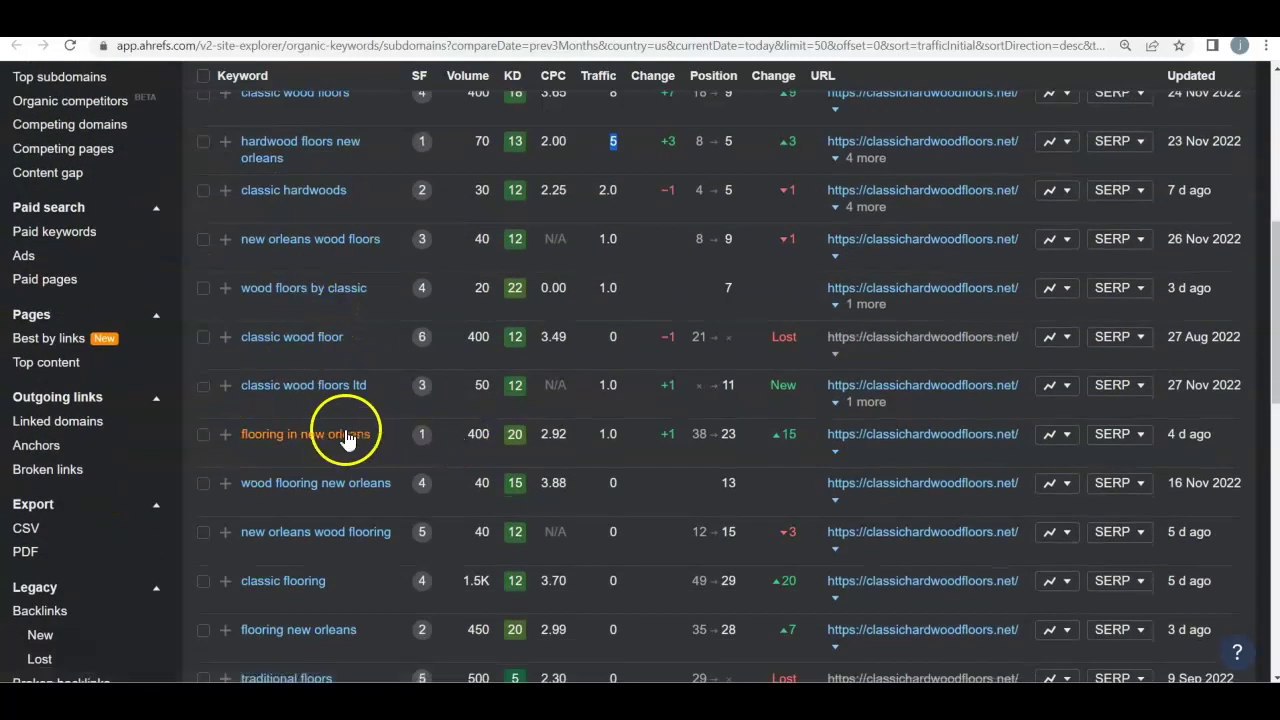
click(478, 441)
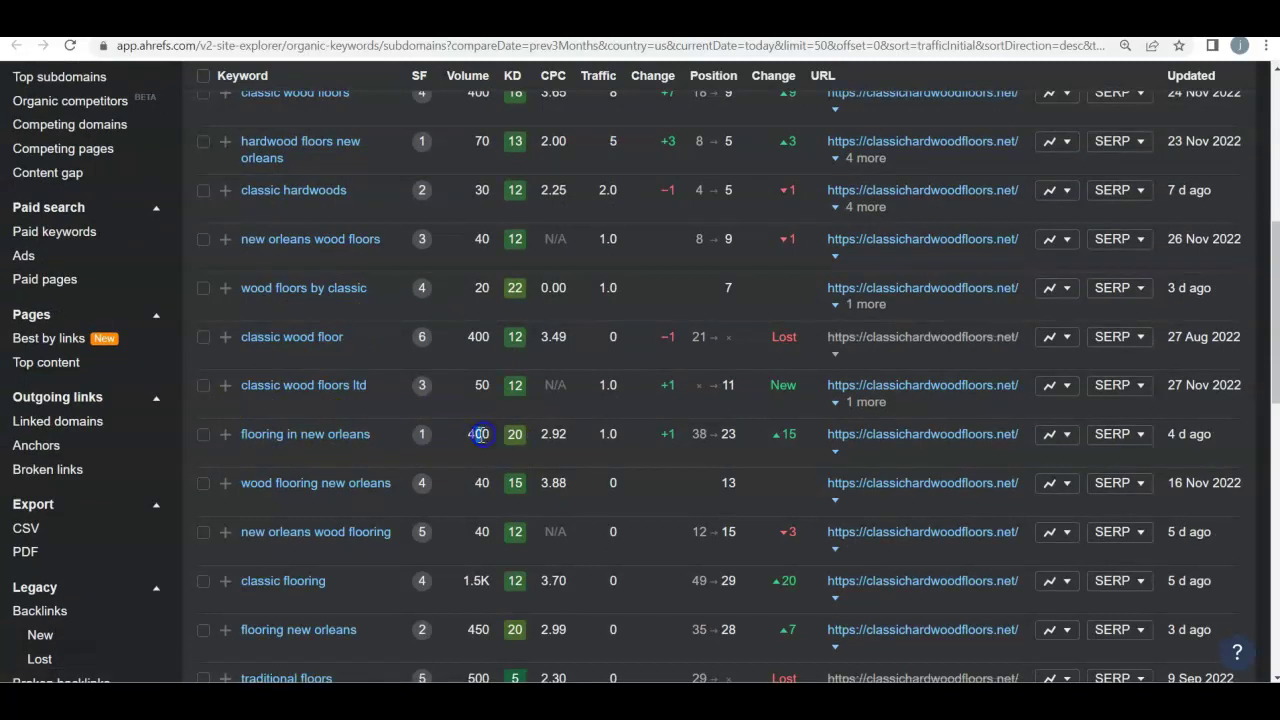
Highlight position 23 and 1.0 traffic for 'flooring in new orleans', and 450 volume for 'flooring new orleans'.
drag(711, 443, 742, 444)
drag(617, 434, 593, 440)
scroll(749, 436, down, 5)
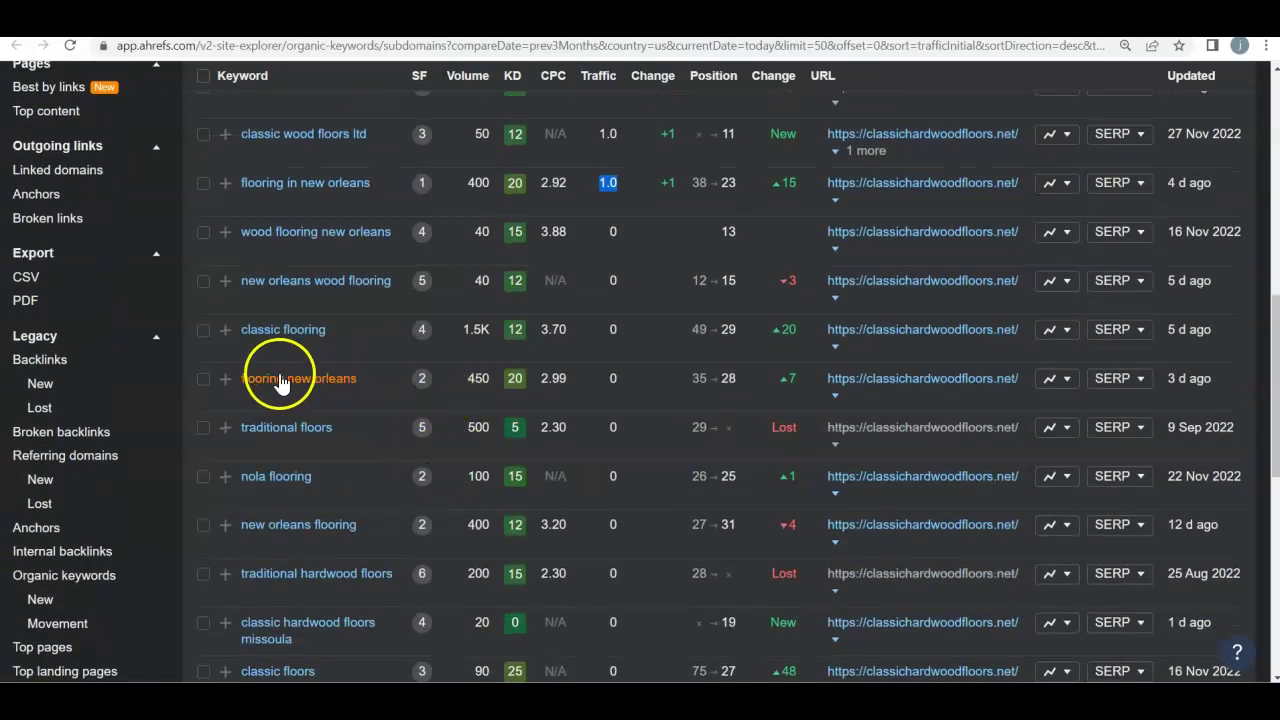
double_click(478, 380)
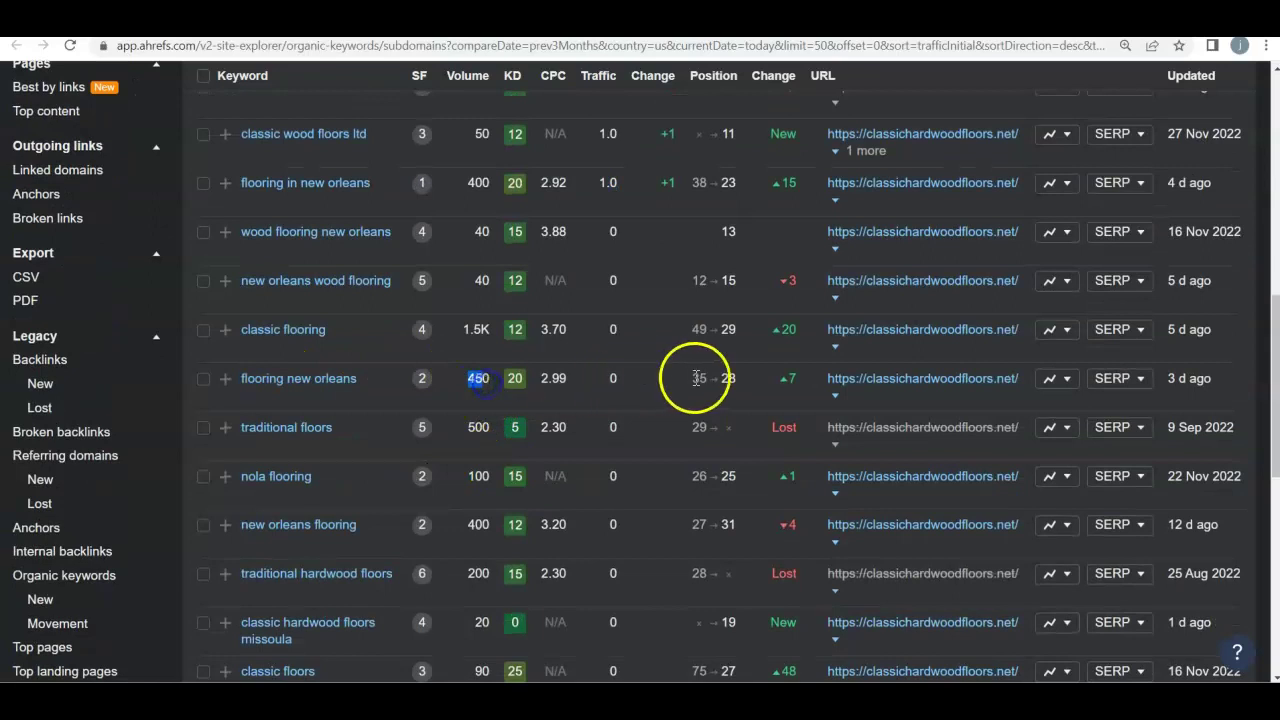
drag(624, 387, 553, 380)
click(638, 394)
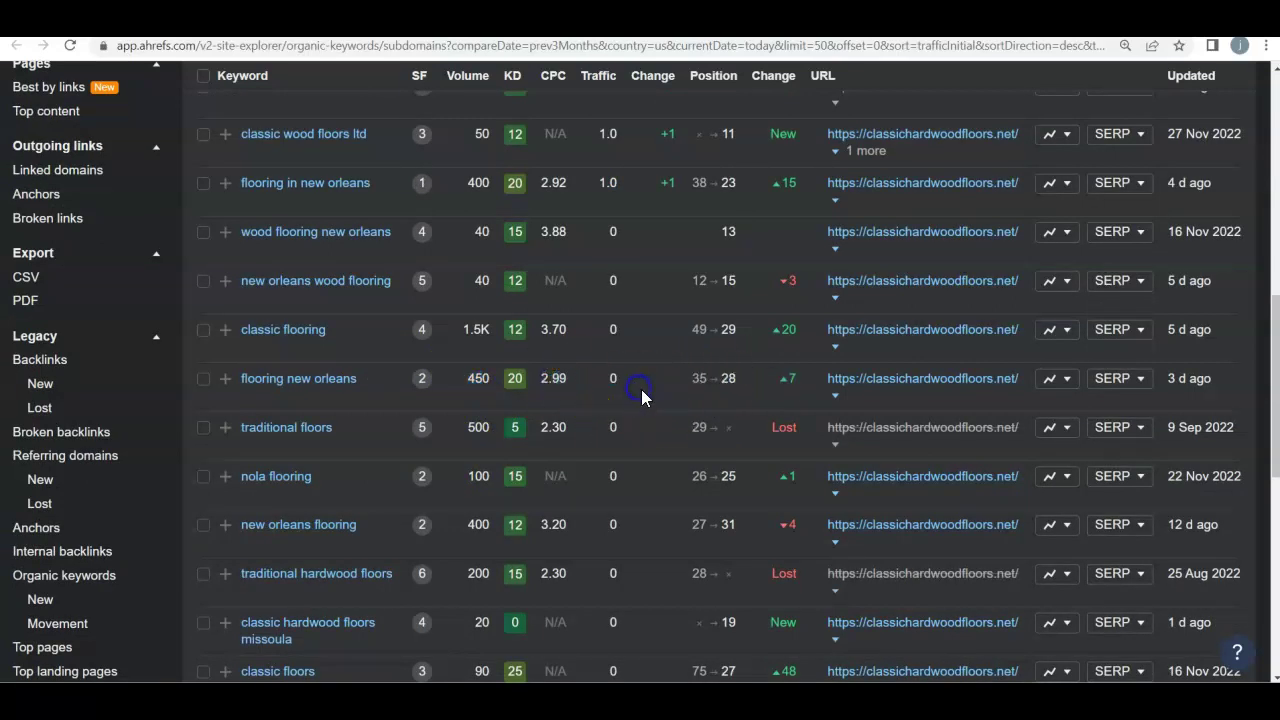
scroll(644, 386, up, 10)
scroll(647, 394, down, 8)
scroll(620, 437, up, 3)
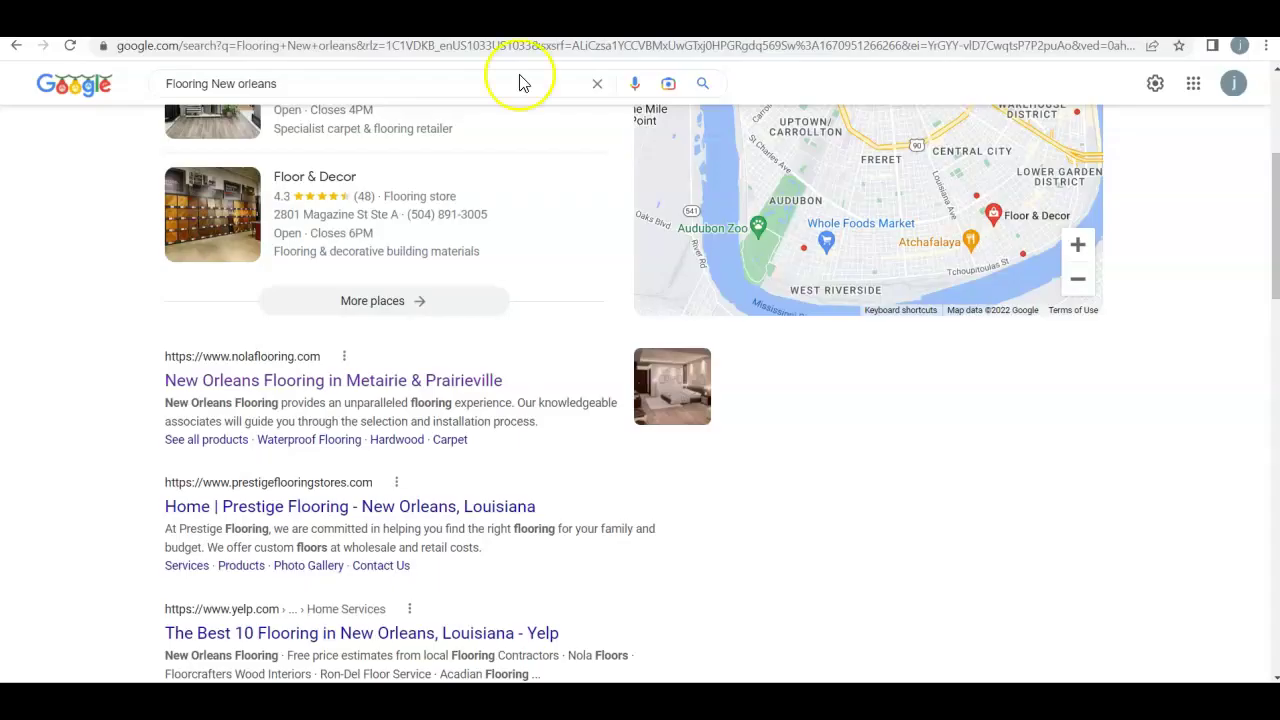
scroll(517, 80, up, 4)
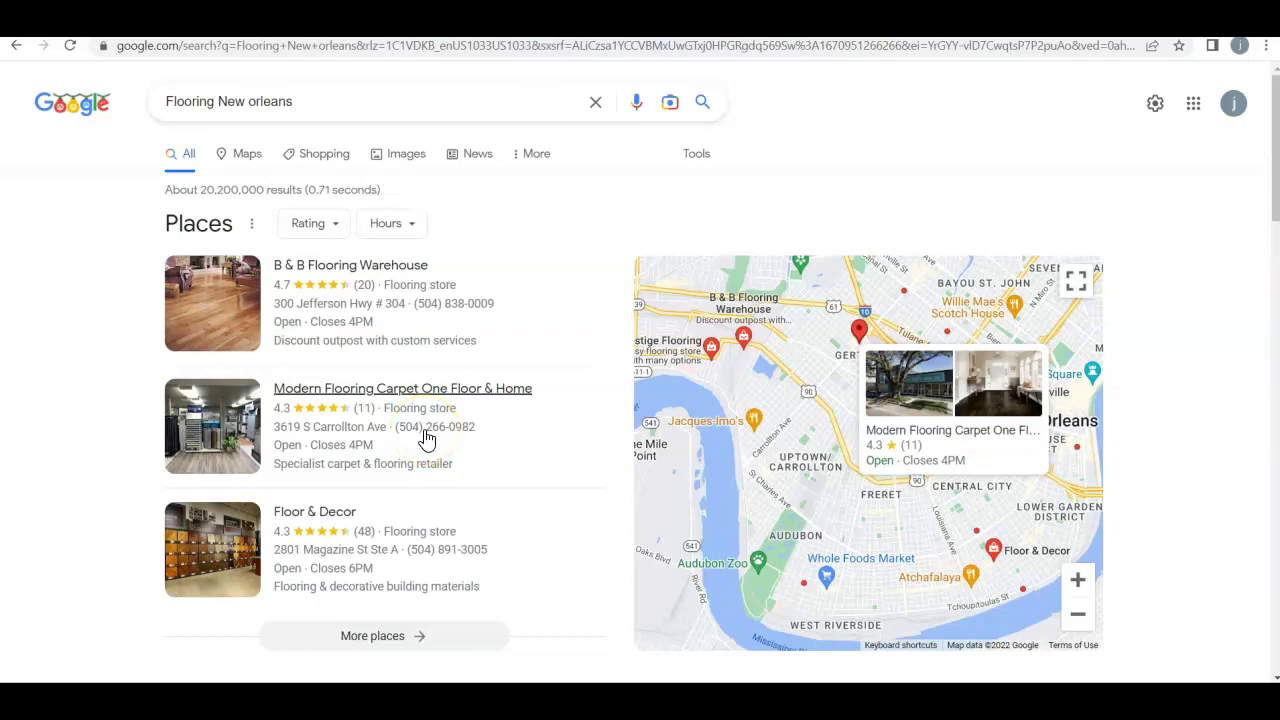
Scroll the 'Flooring New orleans' results to the nolaflooring.com listing and bring up its homepage.
scroll(425, 438, down, 3)
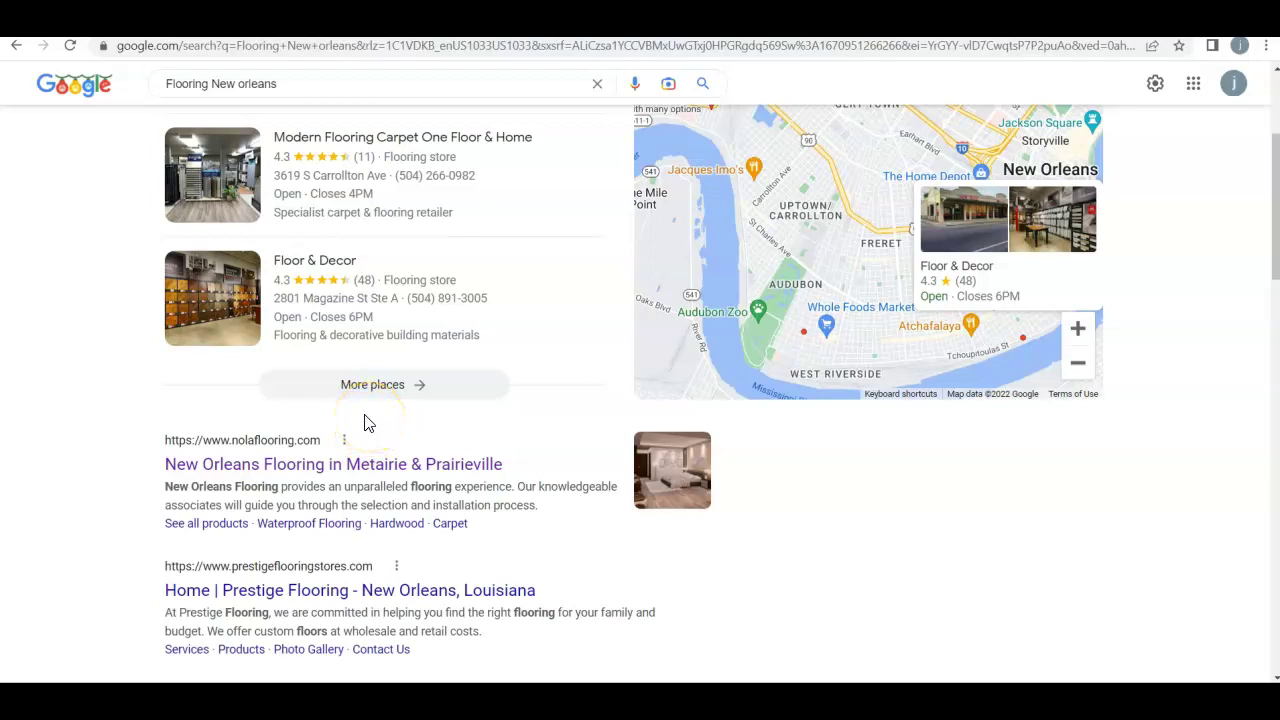
scroll(367, 424, down, 2)
click(377, 433)
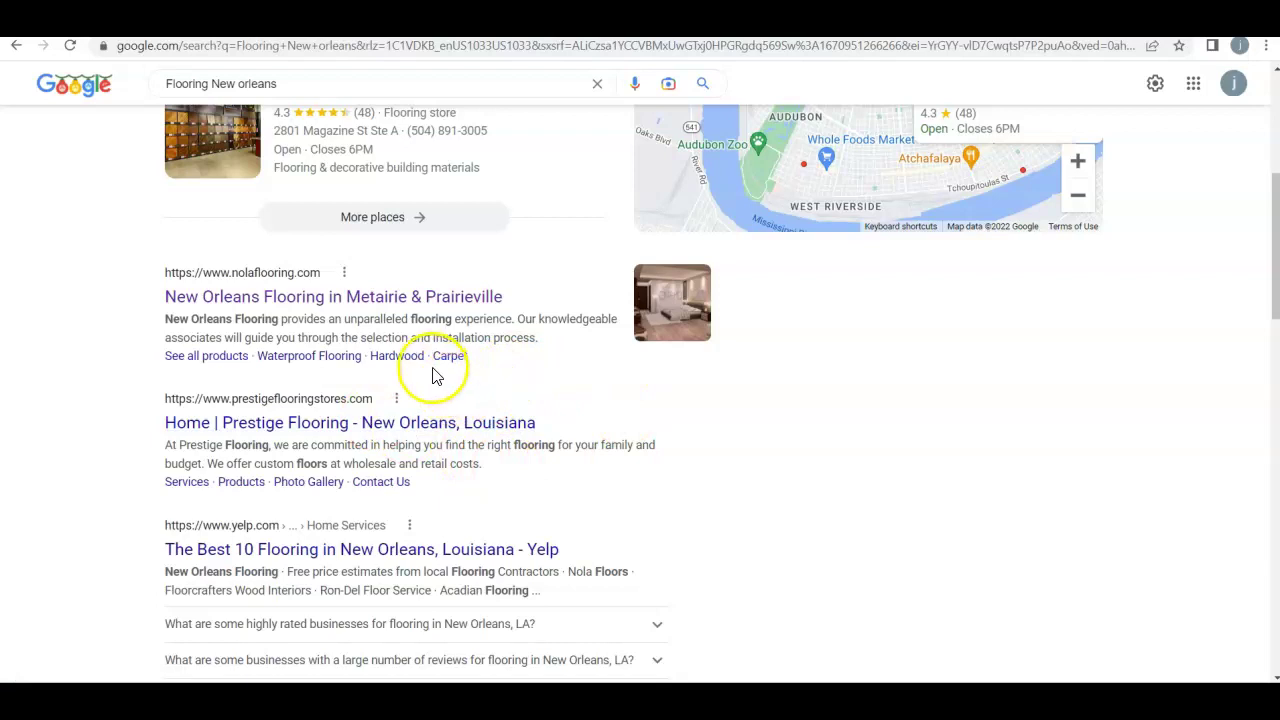
scroll(420, 450, up, 3)
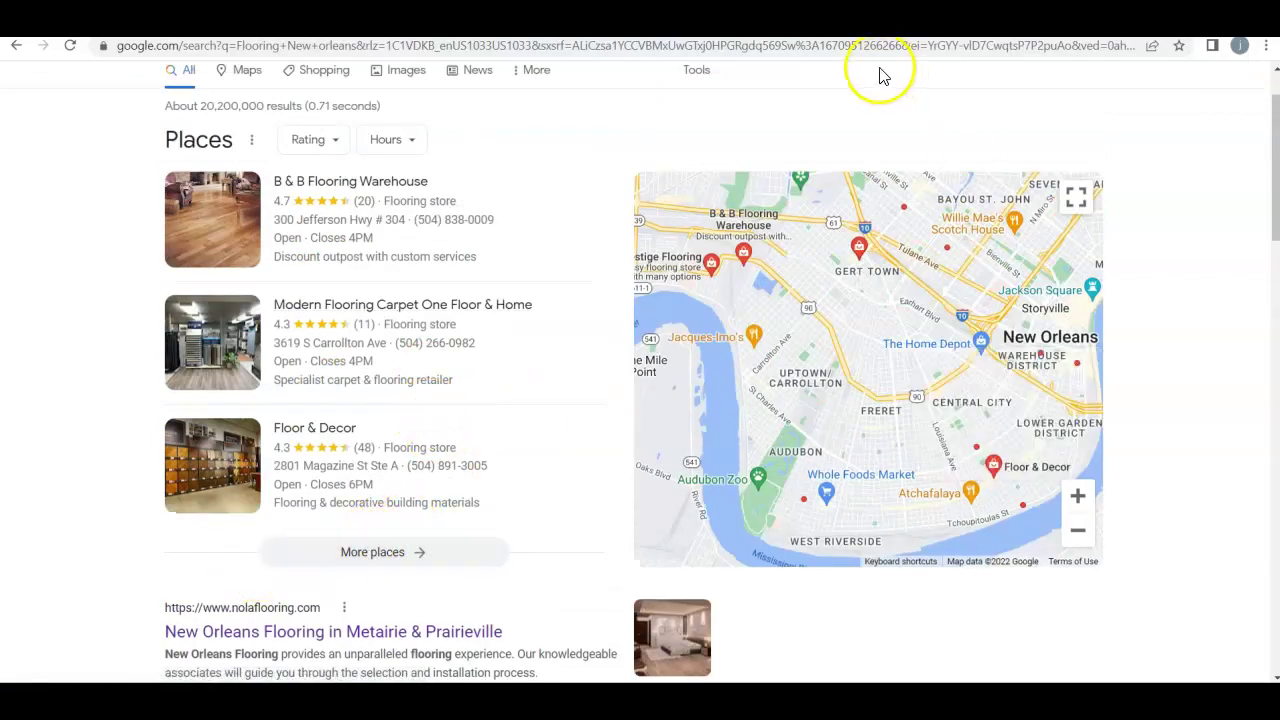
key(ctrl+Tab)
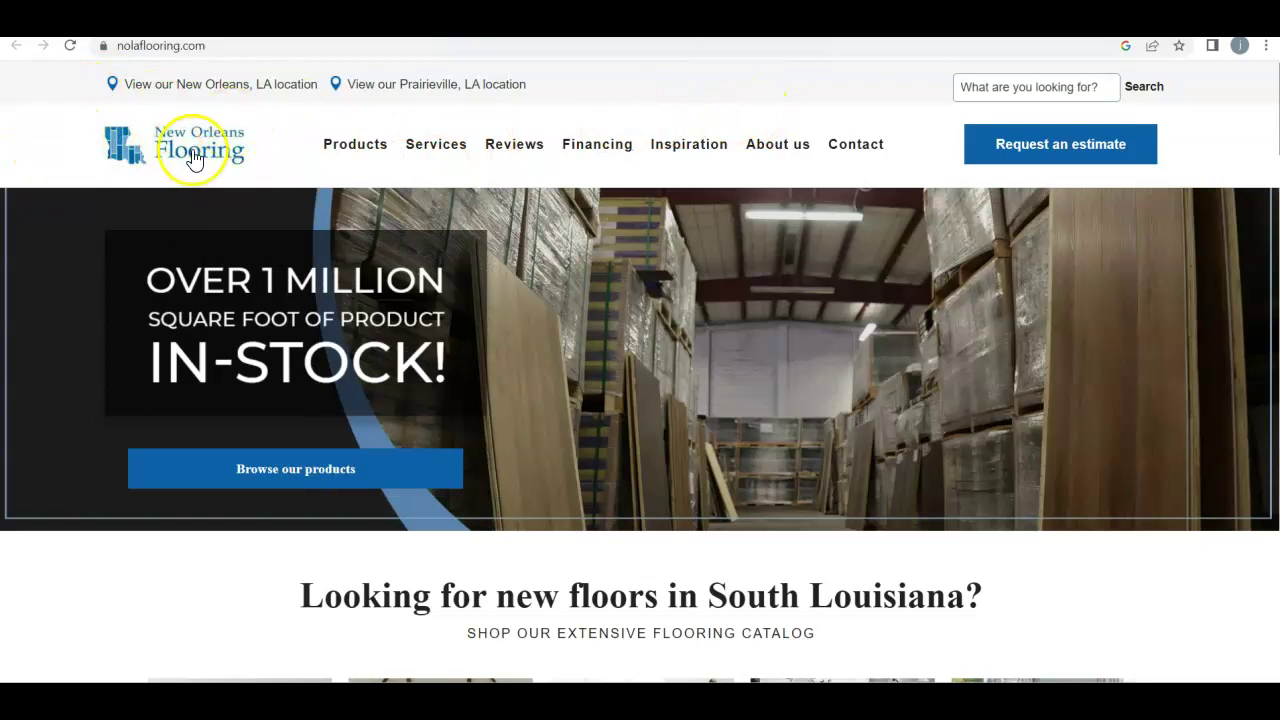
Scroll nolaflooring.com down to the footer and back up, then return to its Ahrefs report.
mouse_move(472, 152)
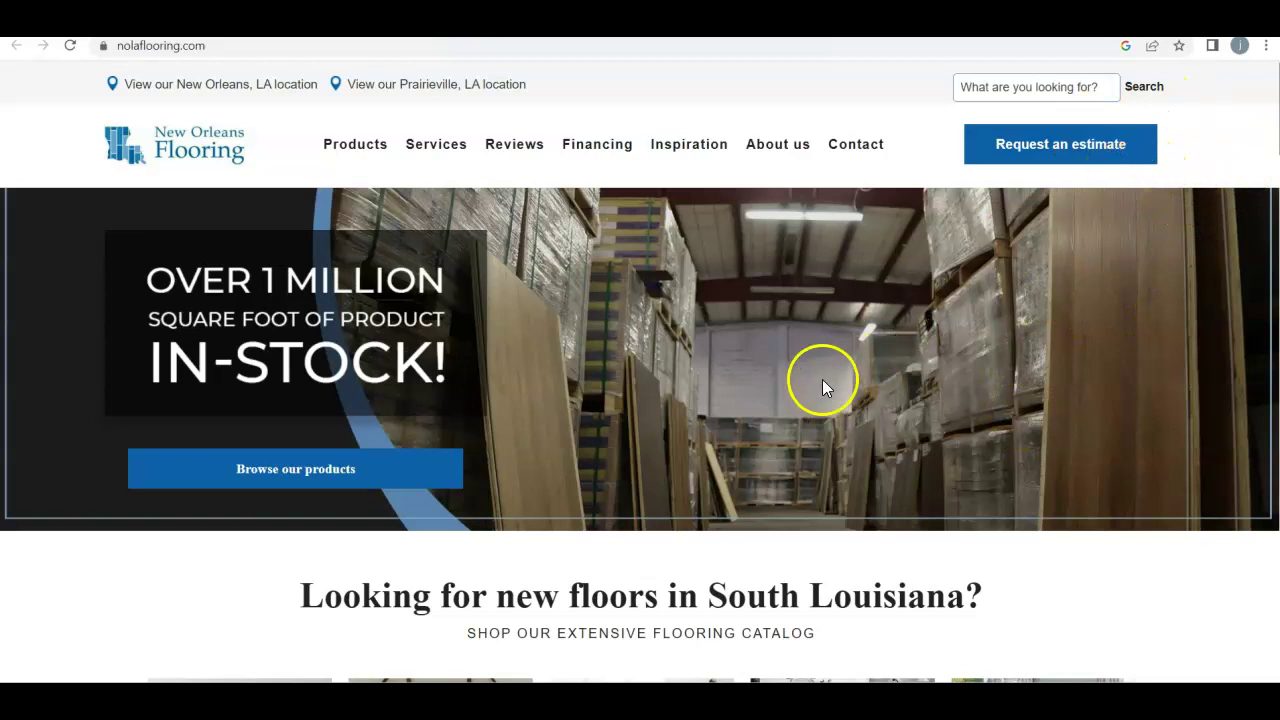
scroll(824, 389, down, 4)
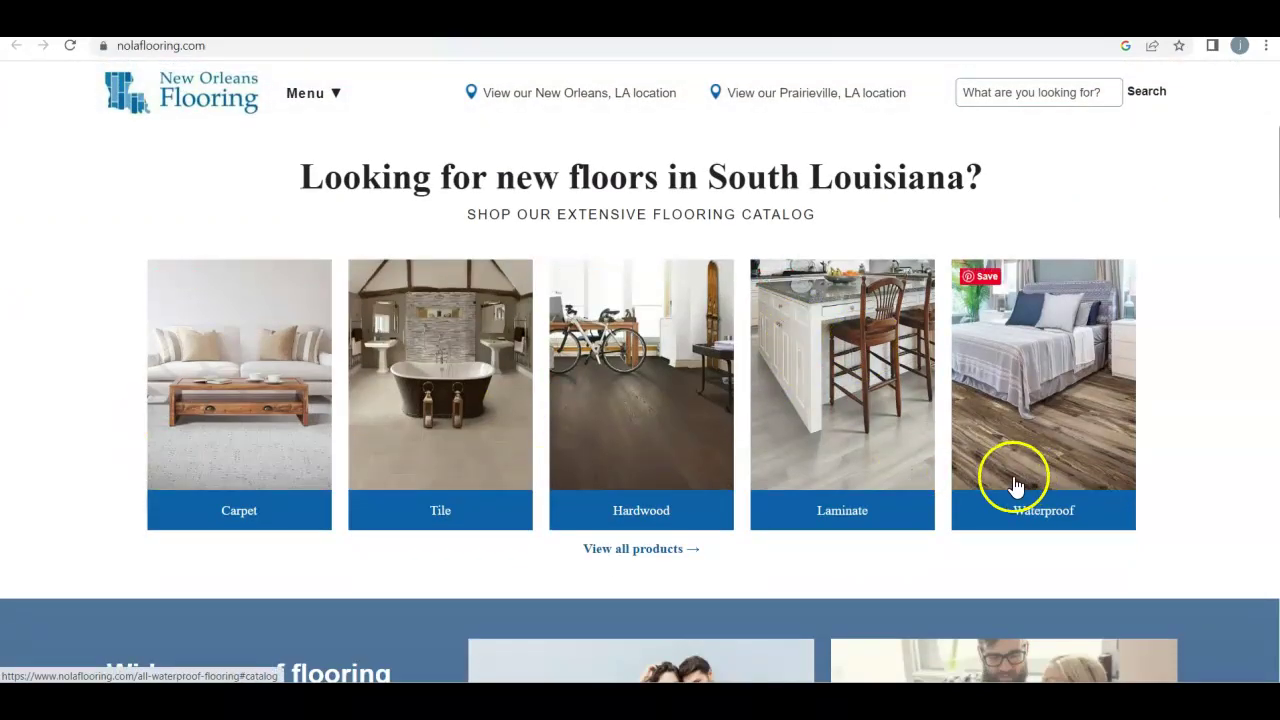
scroll(1025, 483, down, 6)
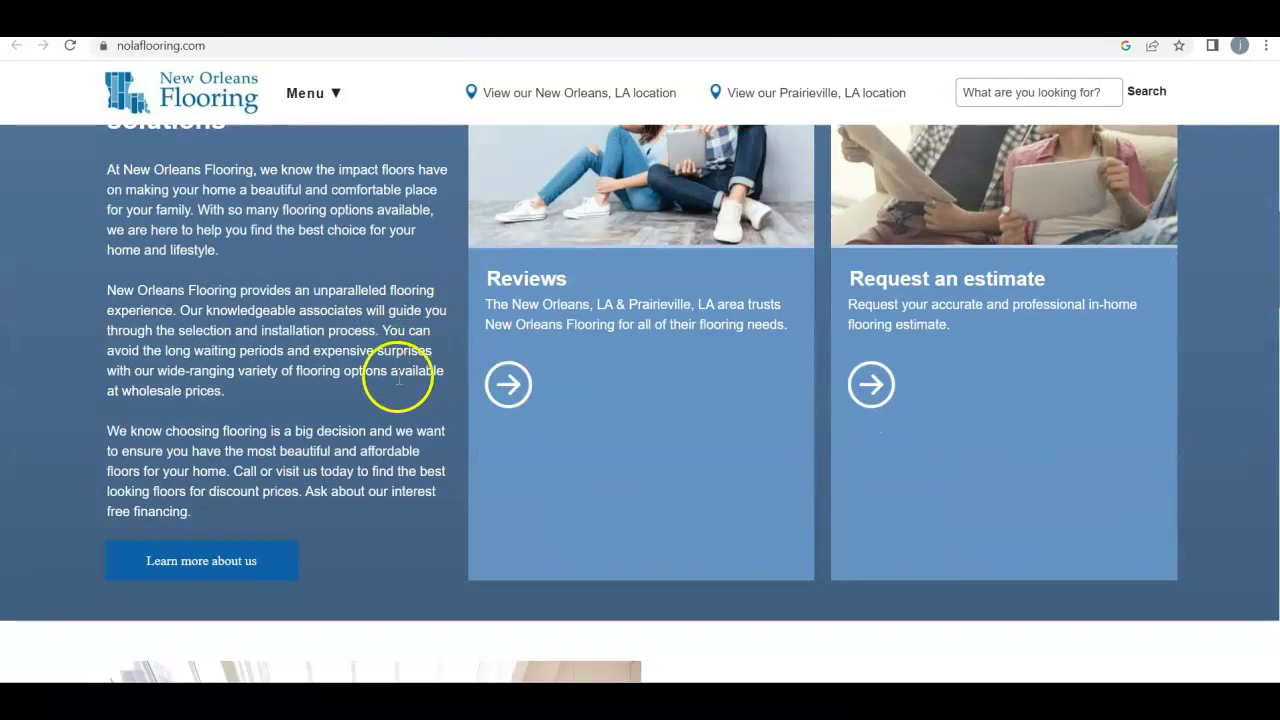
scroll(590, 446, down, 10)
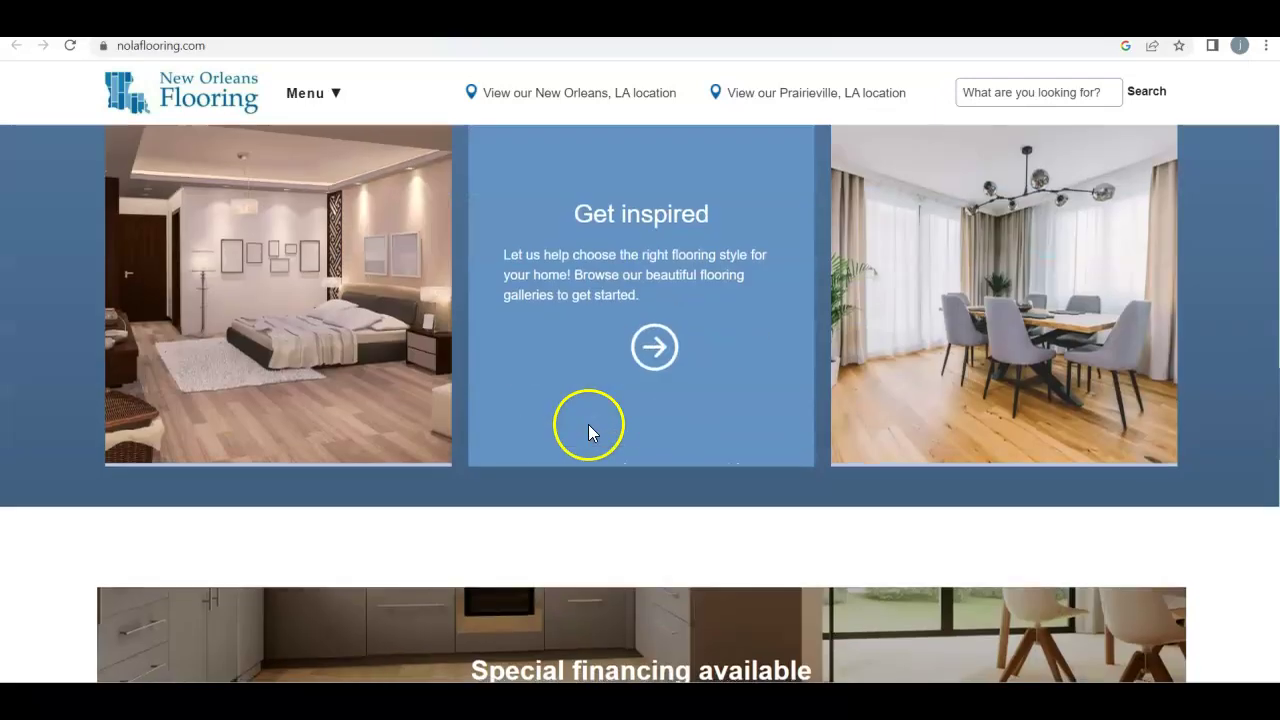
scroll(590, 425, down, 15)
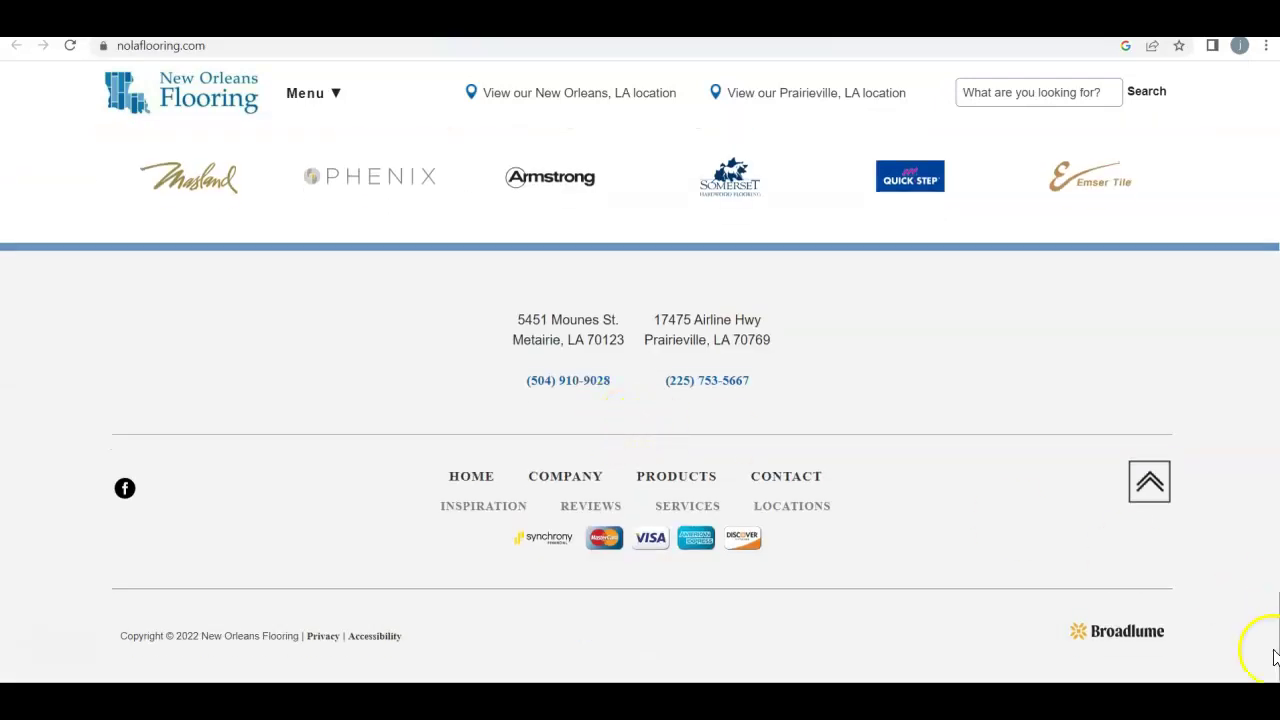
scroll(1175, 625, up, 14)
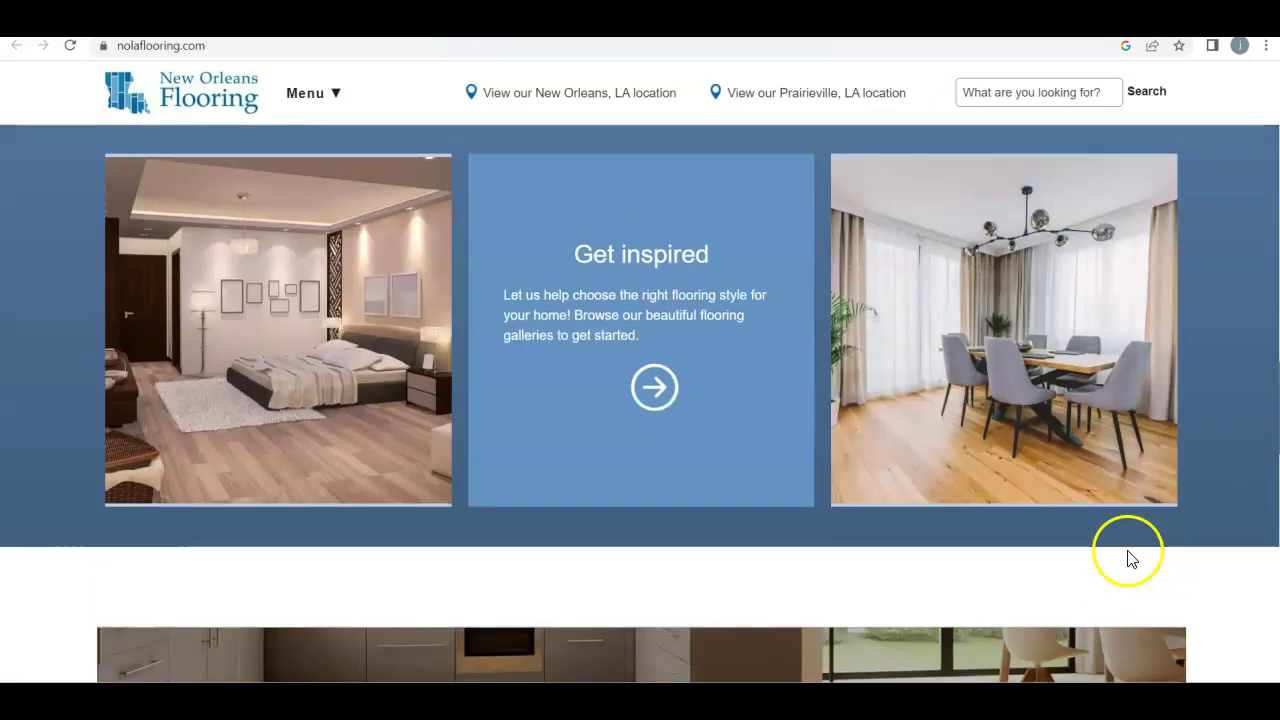
scroll(1130, 558, up, 3)
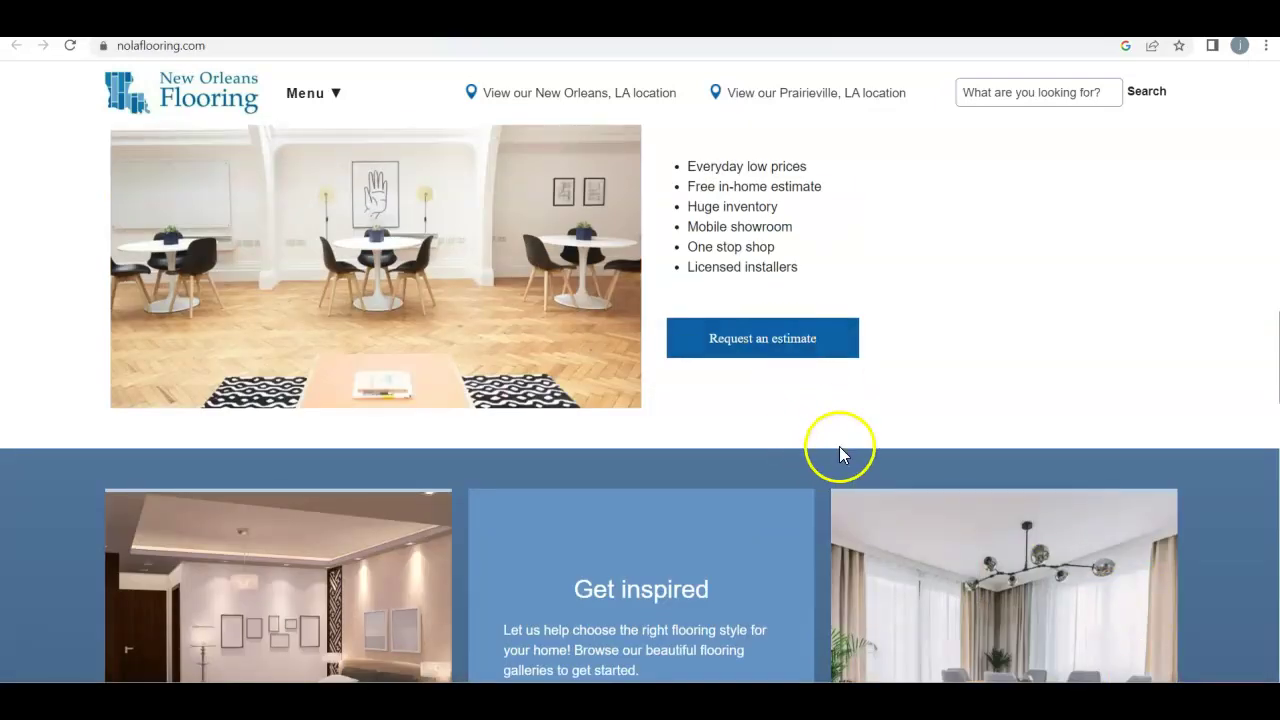
scroll(830, 450, up, 3)
scroll(836, 440, up, 12)
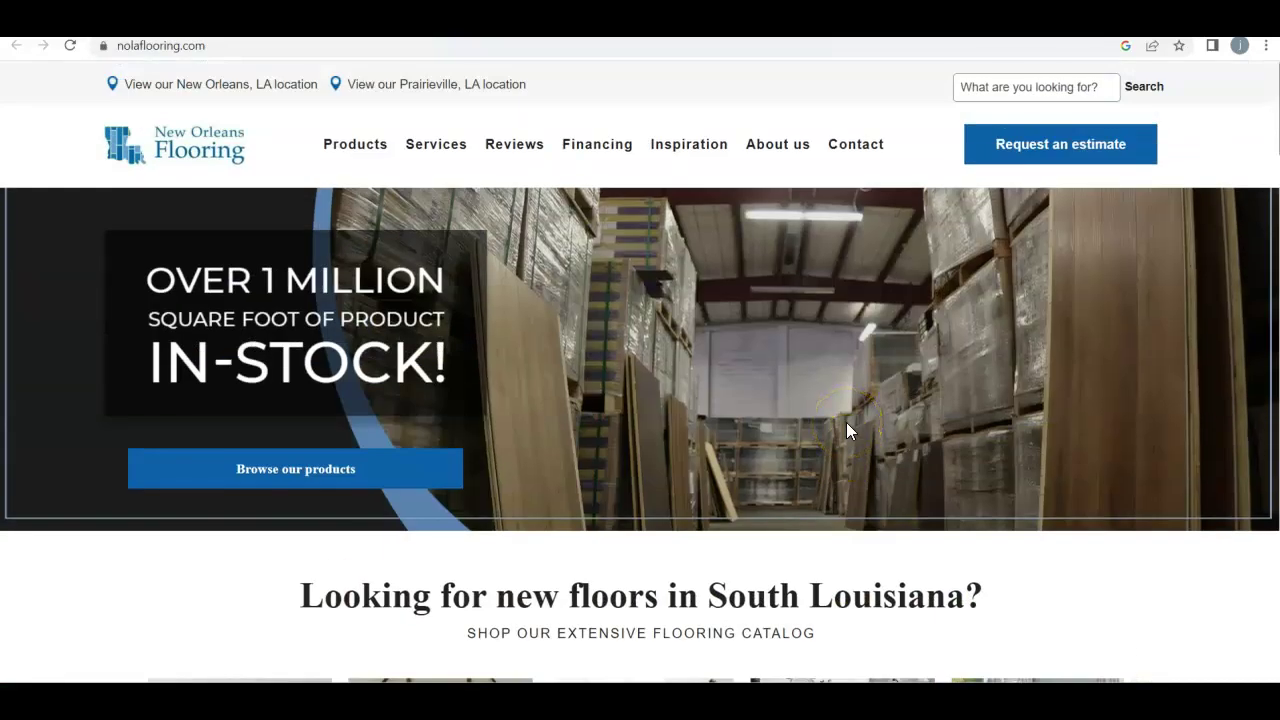
click(847, 20)
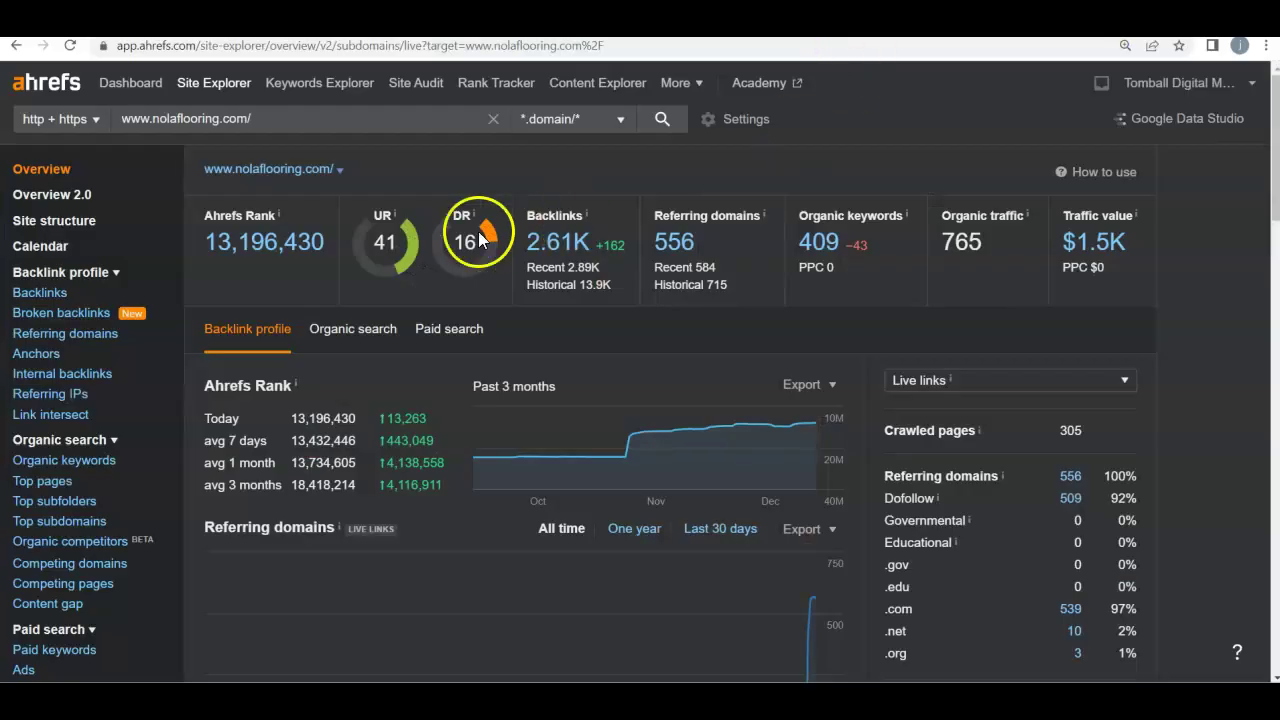
Highlight nolaflooring.com's UR 41, DR 16 and 409 organic keywords, then open that keywords report.
double_click(385, 242)
click(405, 266)
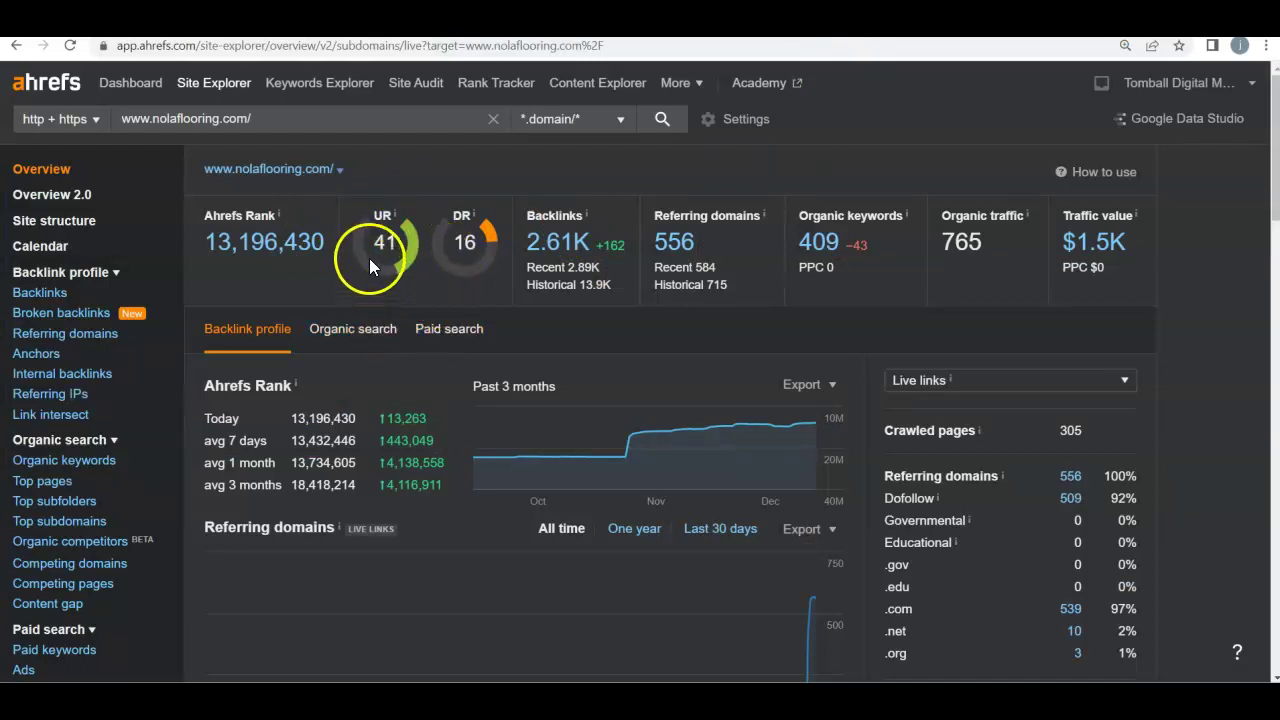
double_click(452, 240)
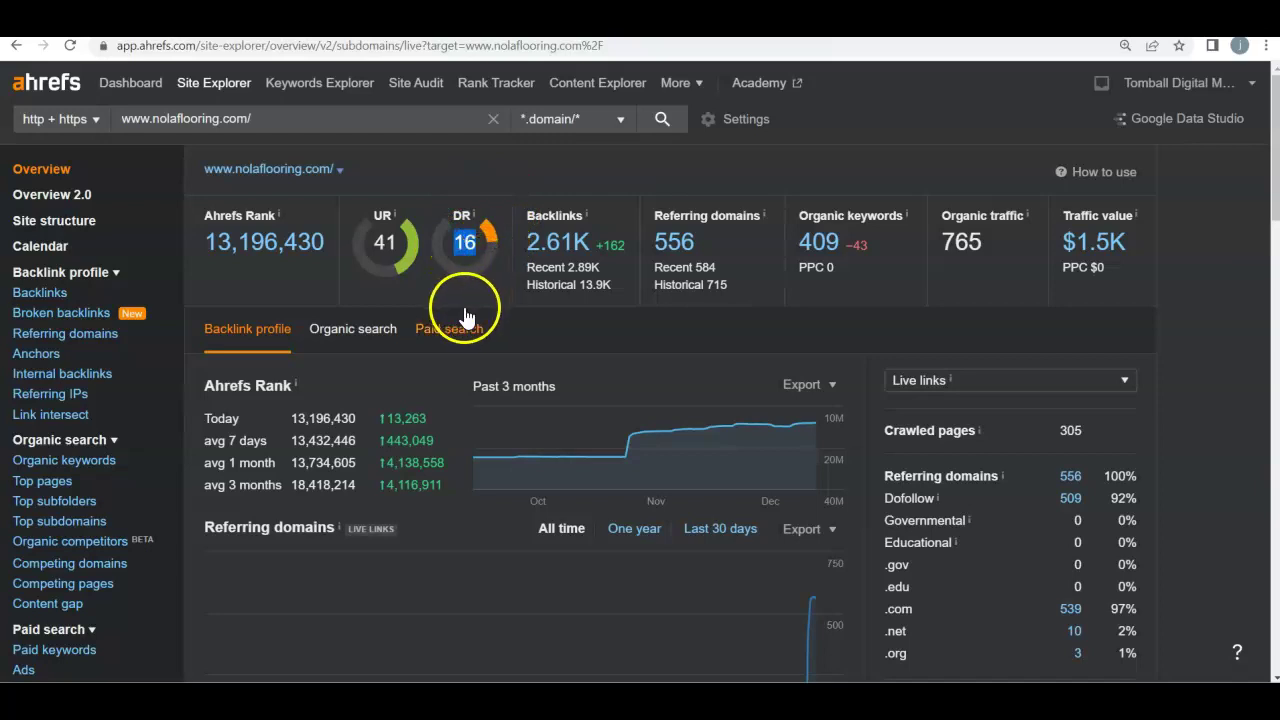
click(452, 278)
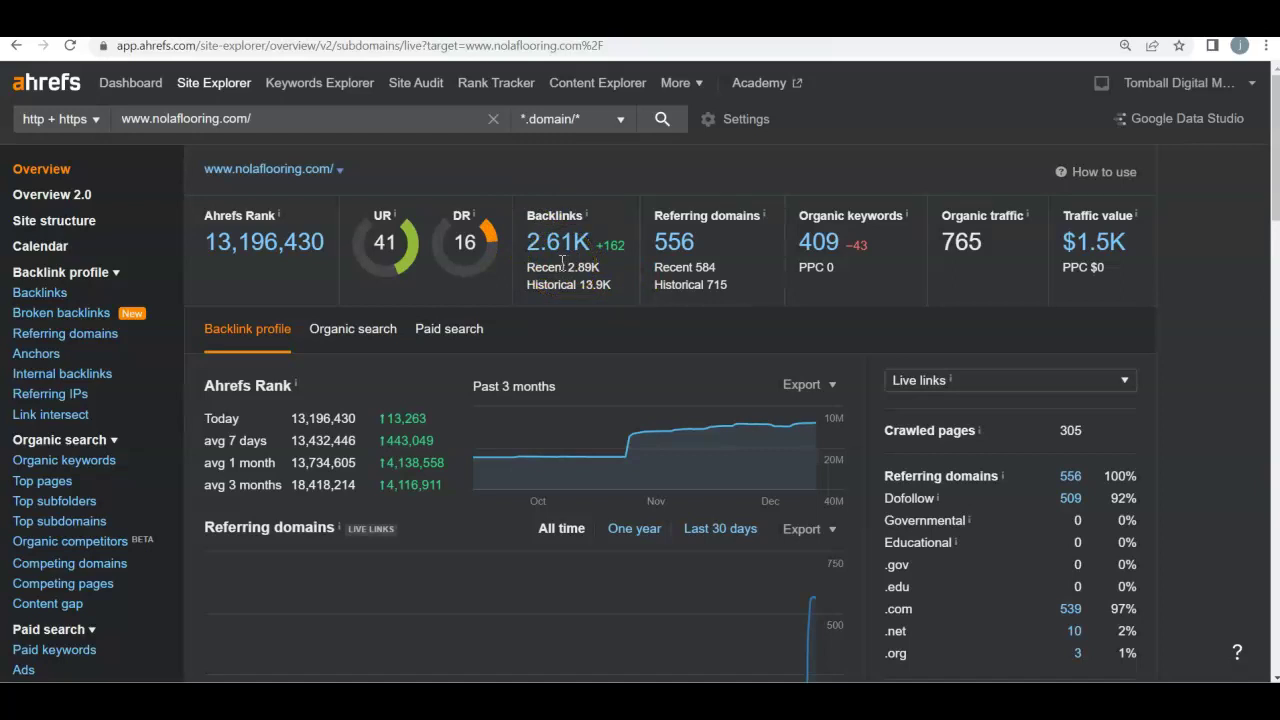
drag(797, 240, 838, 236)
click(806, 295)
click(840, 232)
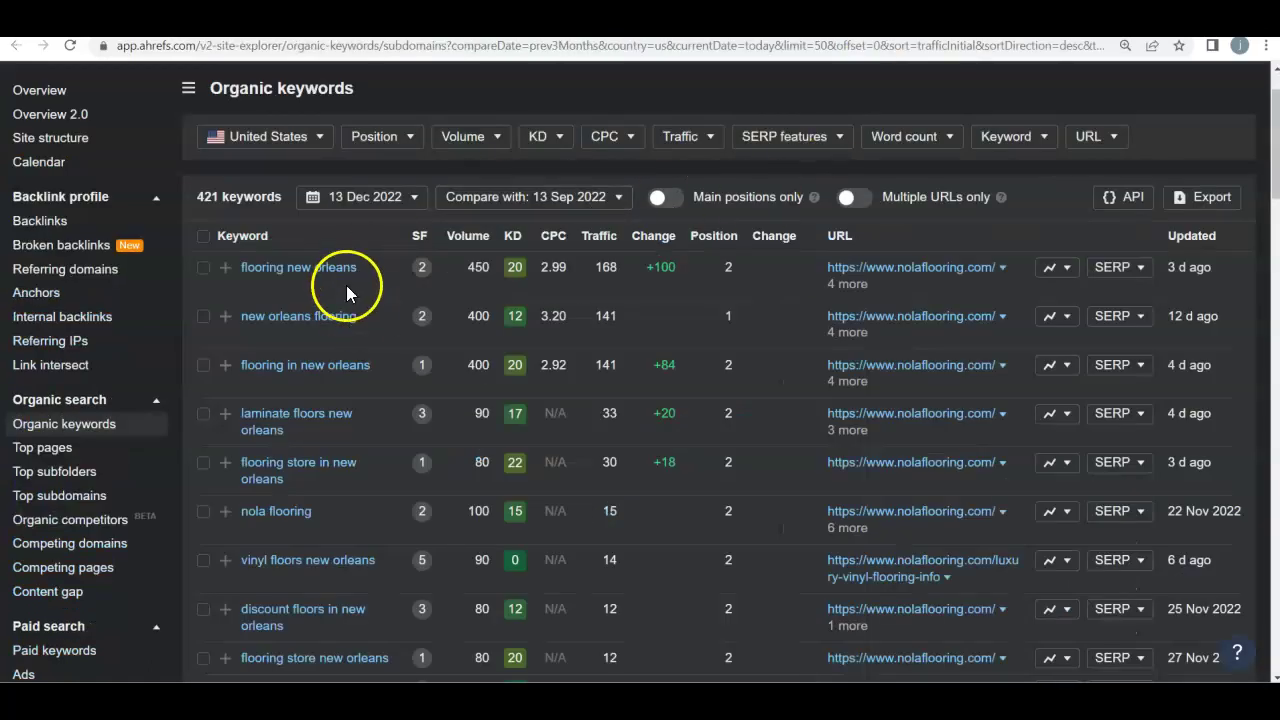
Highlight 'flooring new orleans' volume 450, position 2 and traffic 168.
drag(462, 268, 488, 268)
double_click(726, 267)
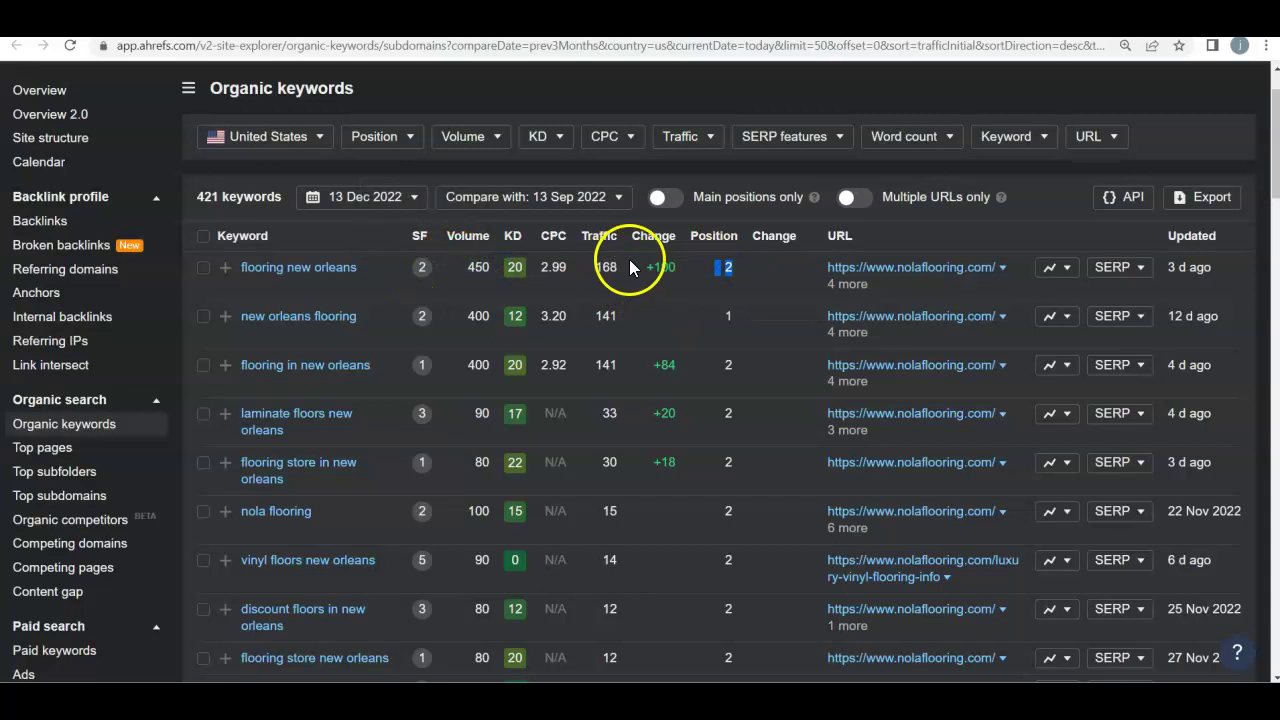
drag(621, 270, 580, 268)
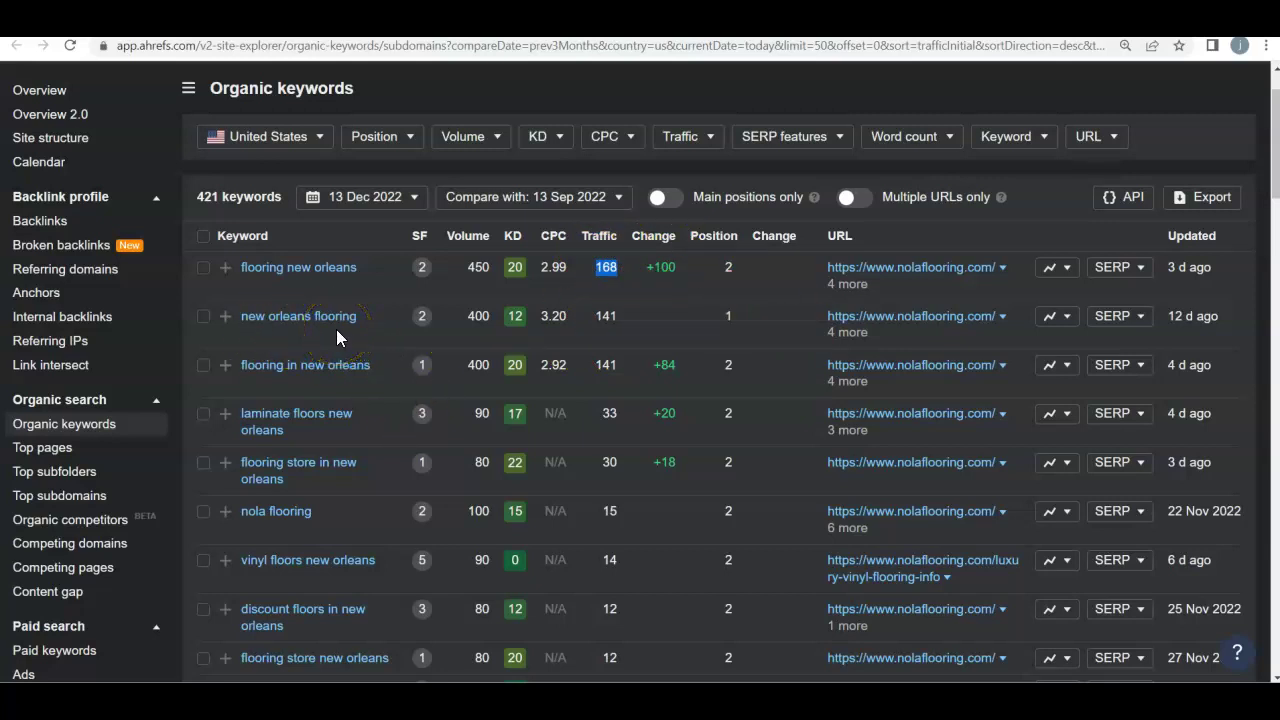
Highlight 'new orleans flooring' volume 400 and traffic 141, and 'flooring in new orleans' position 2 and traffic 141.
drag(437, 314, 491, 320)
drag(591, 330, 607, 325)
click(630, 322)
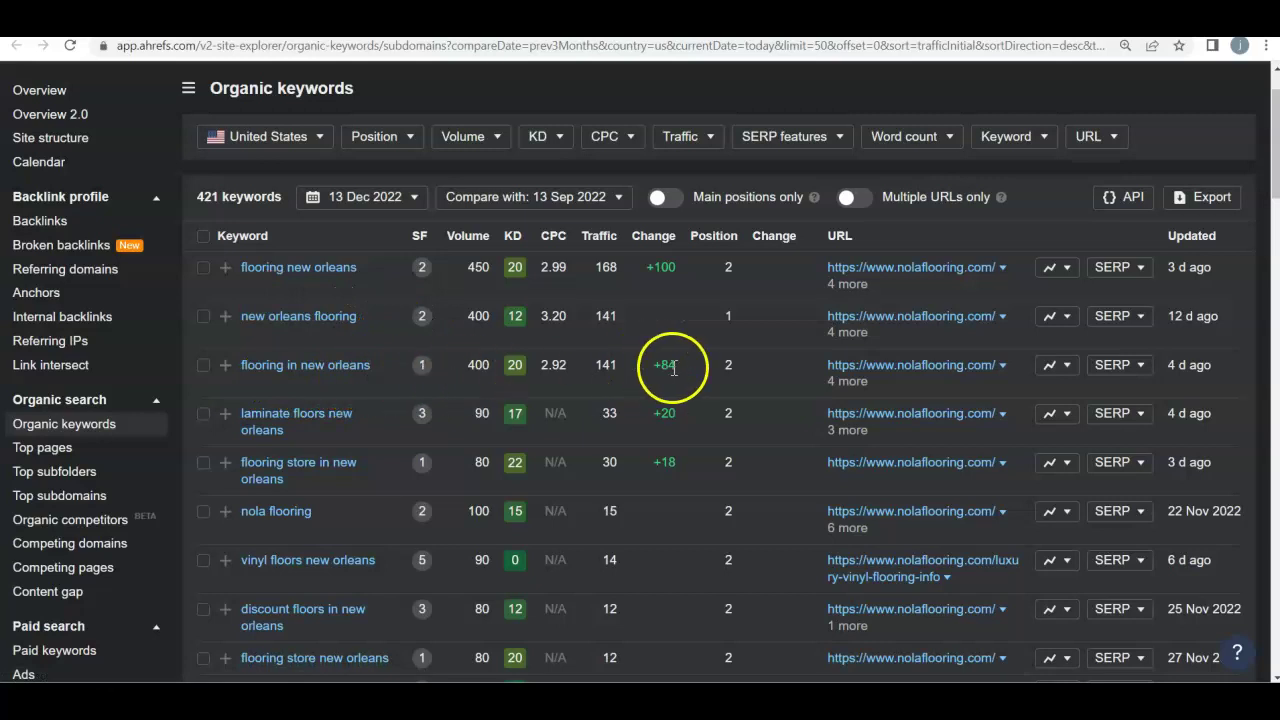
double_click(728, 366)
double_click(607, 365)
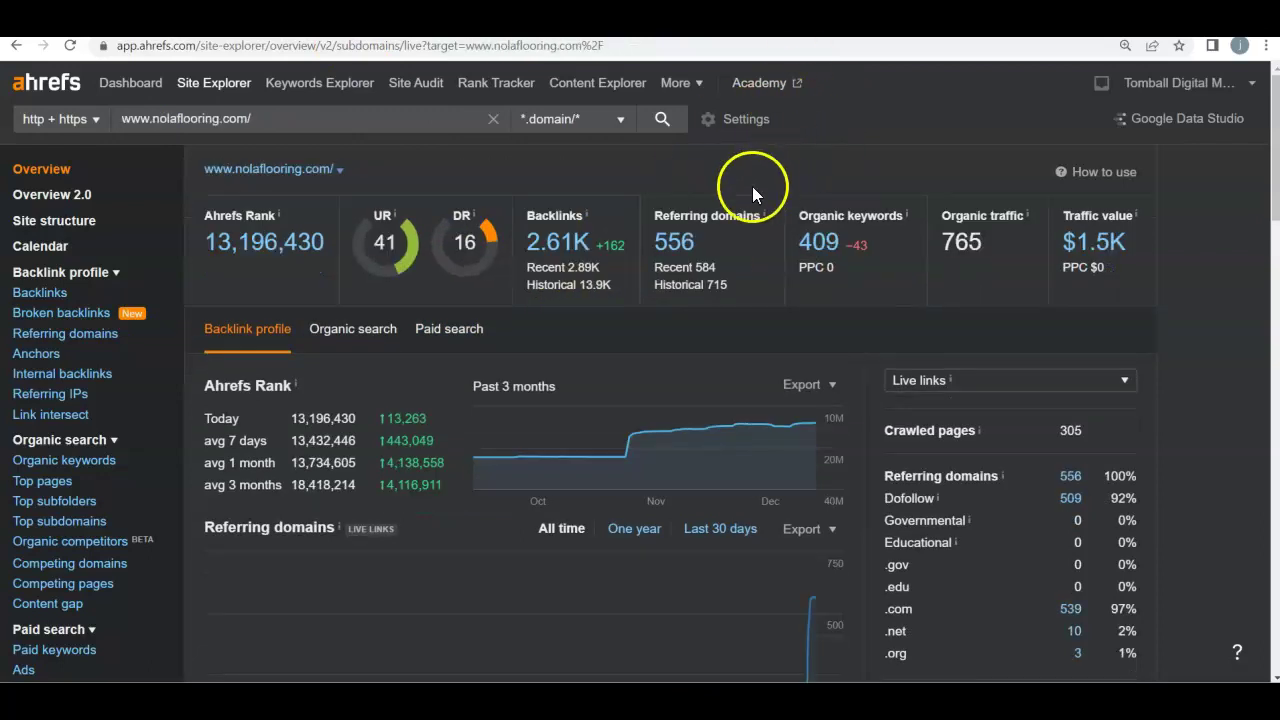
drag(526, 213, 618, 248)
click(592, 331)
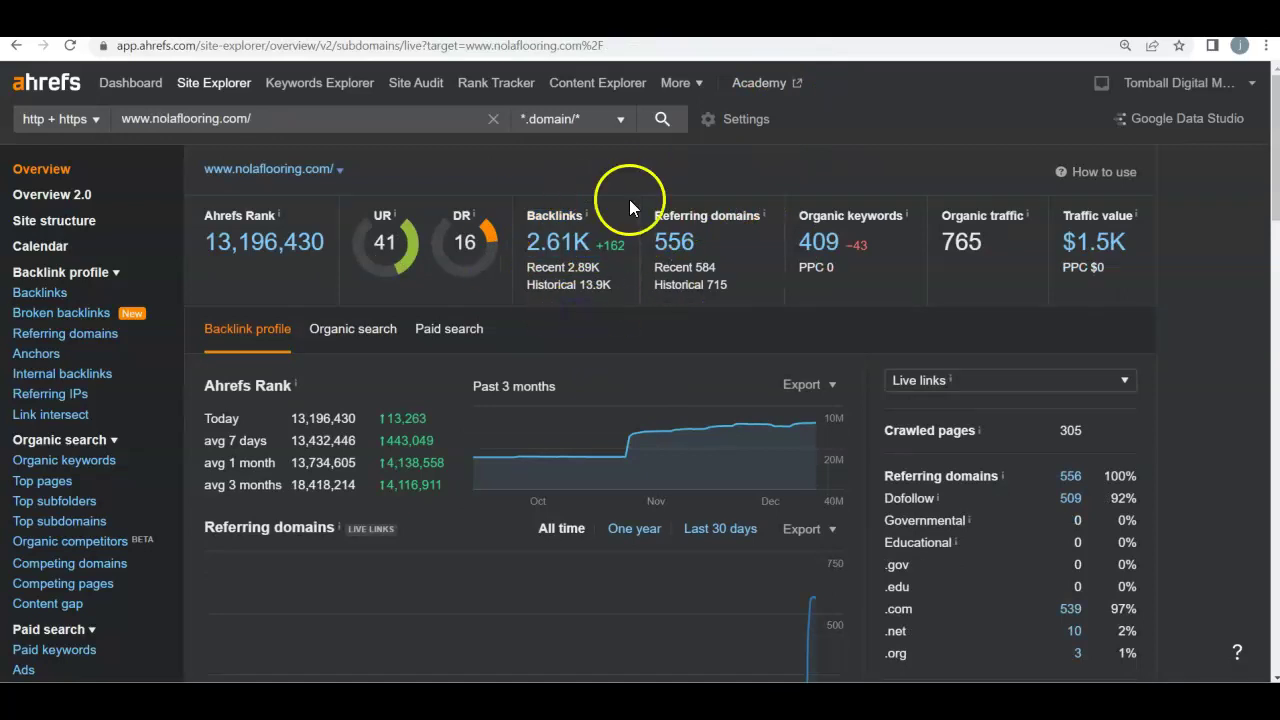